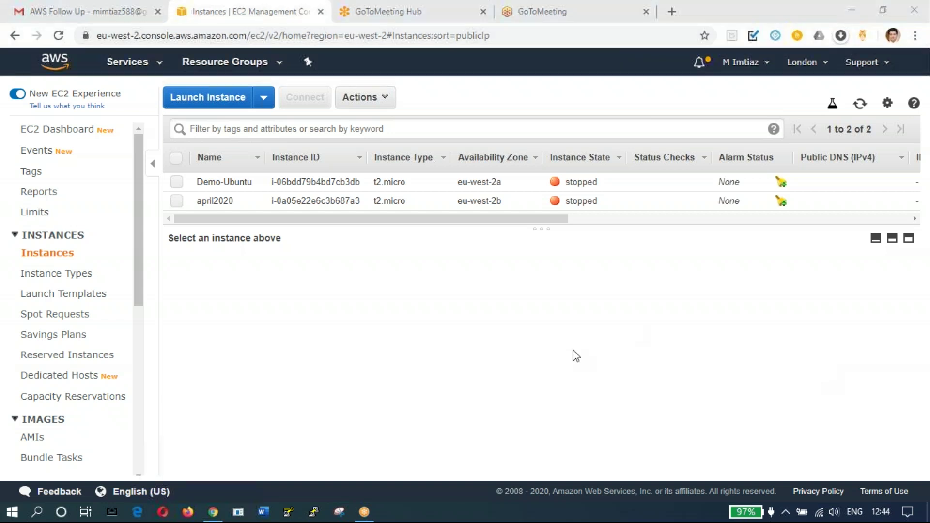
Step: Start the instance launch wizard and scroll through the 40 Quick Start AMIs
{"action": "left_click", "coordinate": [219, 99]}
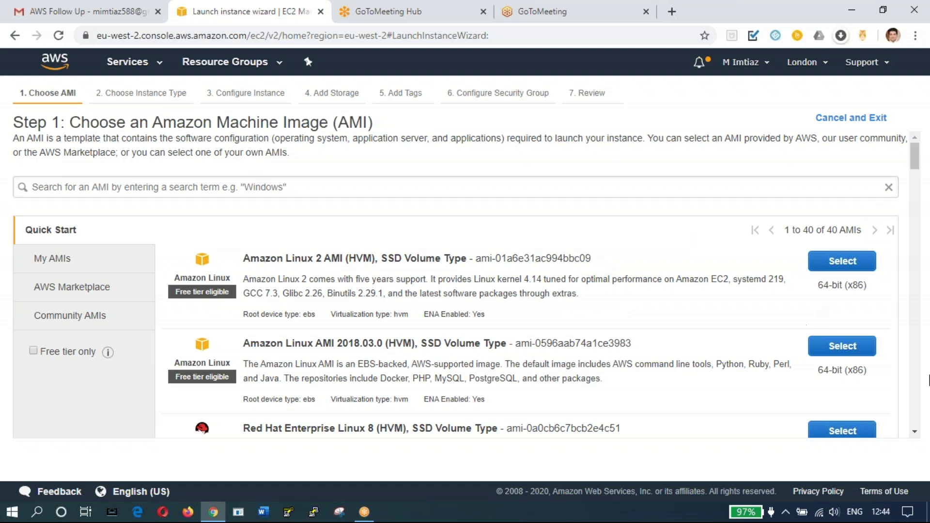
{"action": "left_click", "coordinate": [914, 435]}
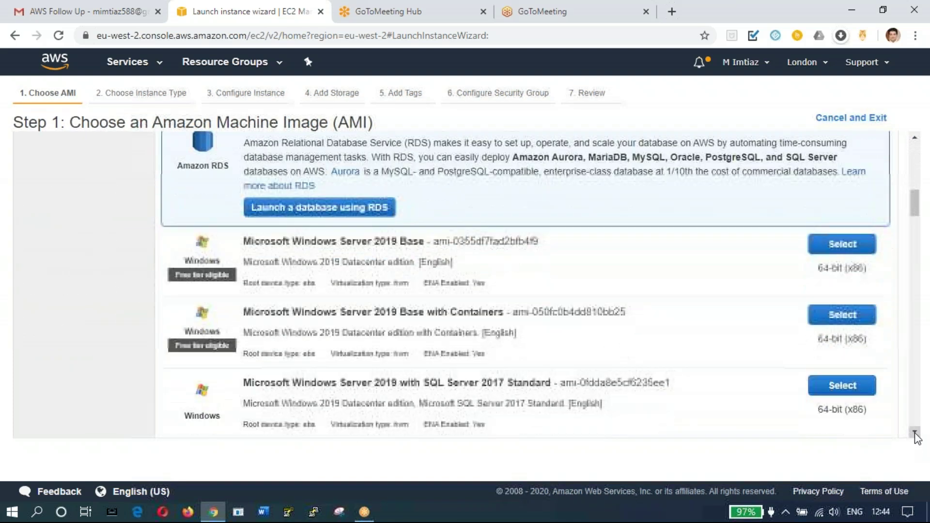
{"action": "left_click", "coordinate": [914, 435]}
{"action": "left_click", "coordinate": [915, 435]}
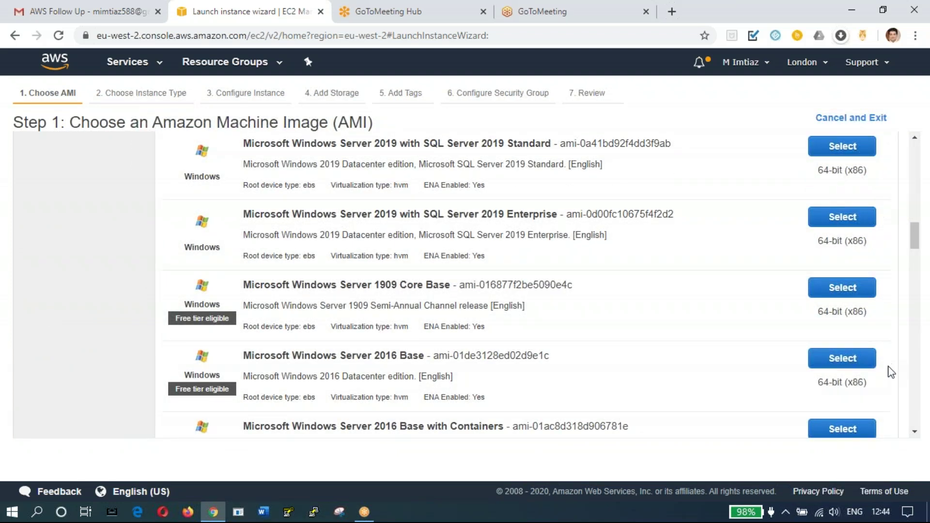
{"action": "left_click", "coordinate": [915, 432]}
{"action": "left_click", "coordinate": [915, 433]}
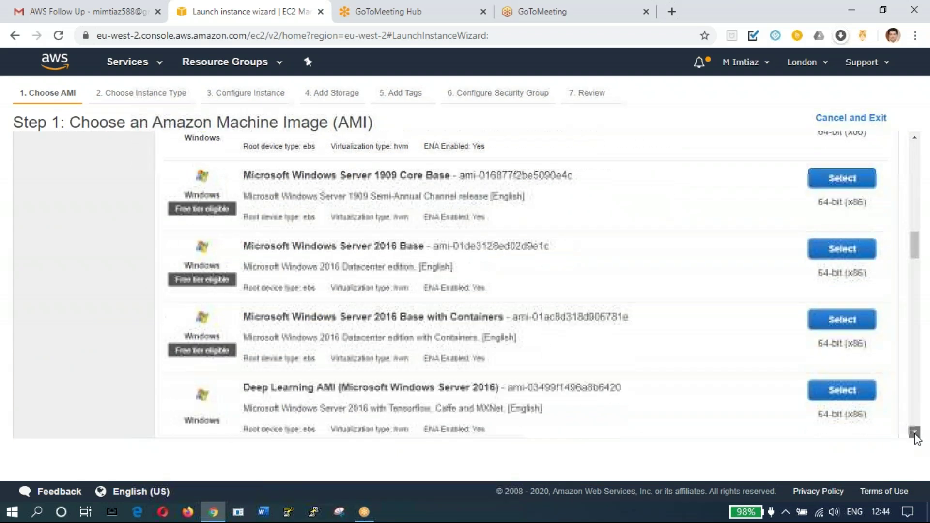
{"action": "left_click", "coordinate": [915, 433]}
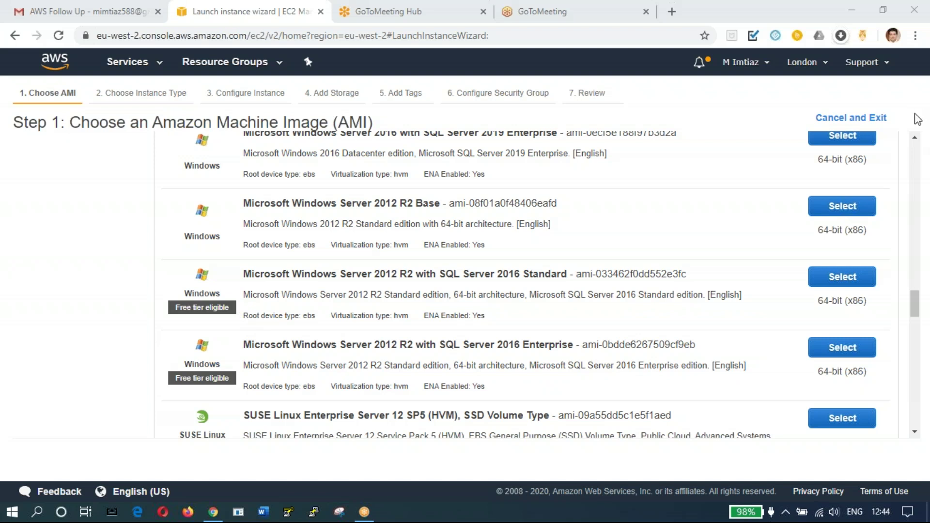
{"action": "left_click", "coordinate": [915, 138]}
{"action": "left_click_drag", "start_coordinate": [915, 139], "coordinate": [915, 143]}
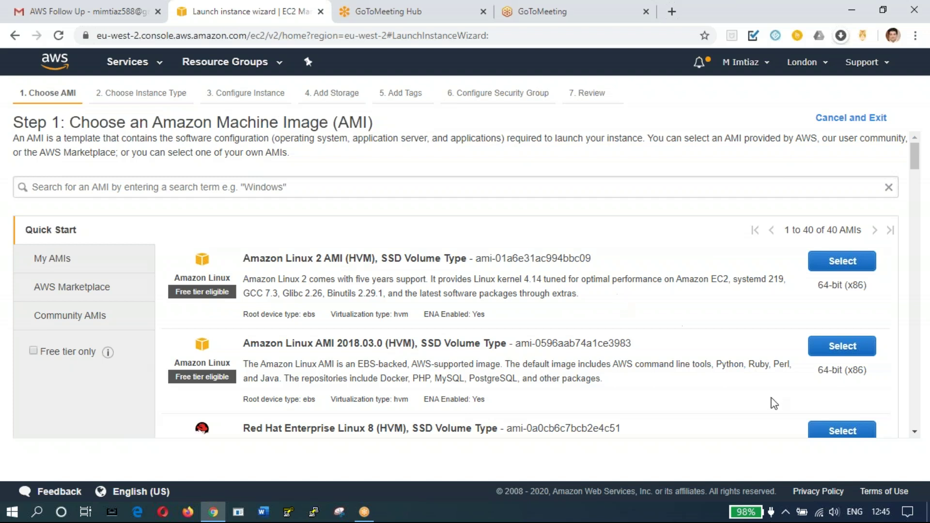
Step: Choose the Amazon Linux AMI 2018.03.0 image with the free-tier t2.micro instance type
{"action": "left_click", "coordinate": [834, 353]}
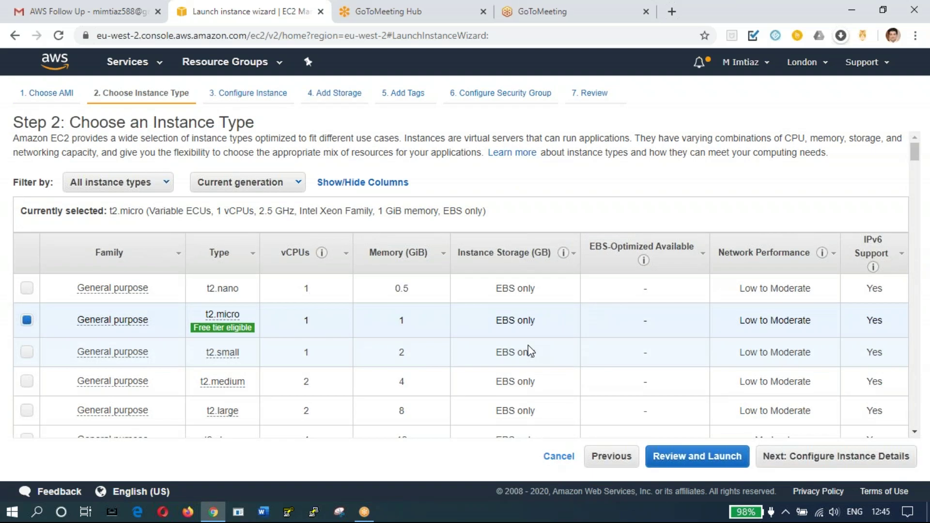
{"action": "mouse_move", "coordinate": [252, 338]}
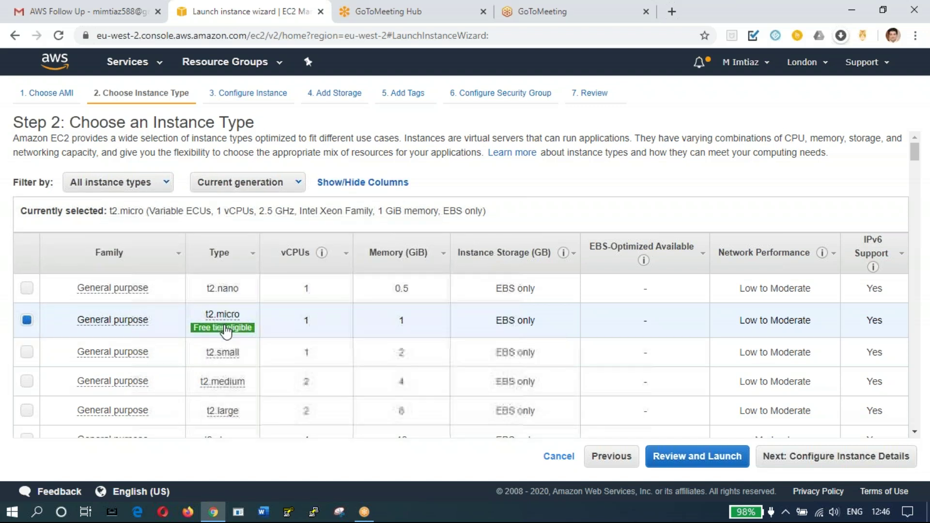
{"action": "mouse_move", "coordinate": [227, 359]}
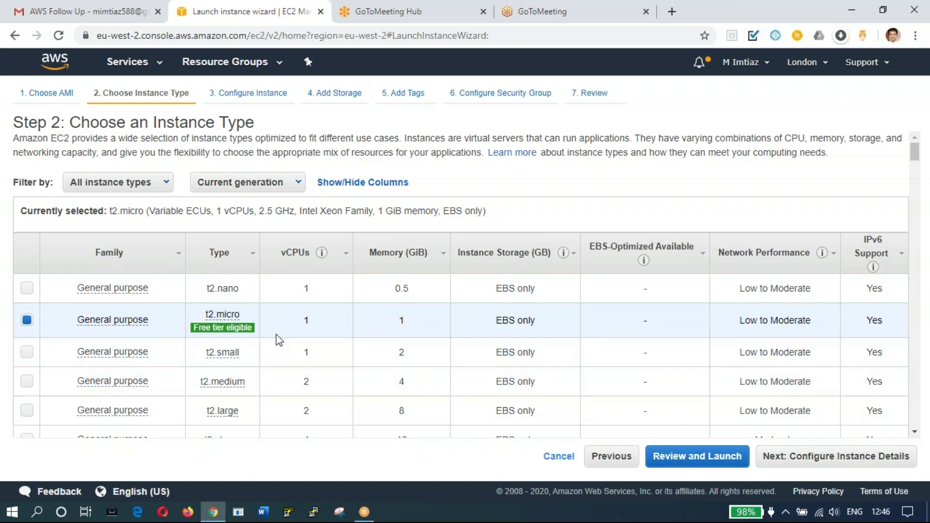
Step: Set the number of instances to 1, keeping the default VPC and subnet settings
{"action": "left_click", "coordinate": [830, 460]}
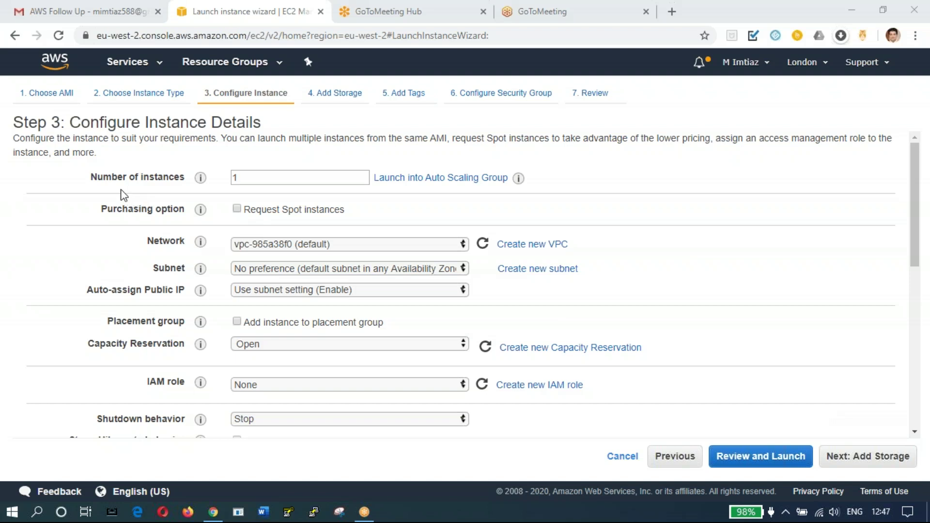
{"action": "double_click", "coordinate": [242, 178]}
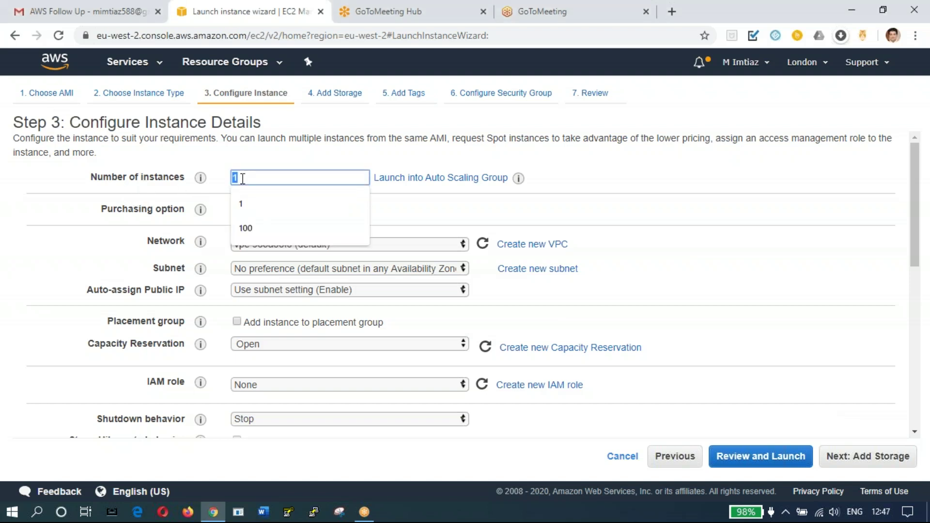
{"action": "type", "text": "10"}
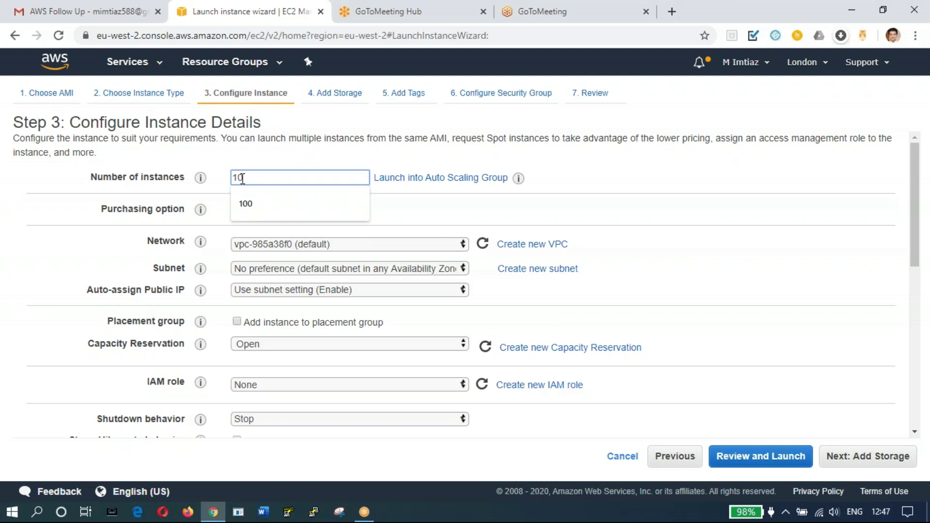
{"action": "type", "text": "0"}
{"action": "key", "text": "BackSpace"}
{"action": "key", "text": "BackSpace"}
{"action": "key", "text": "BackSpace"}
{"action": "type", "text": "1"}
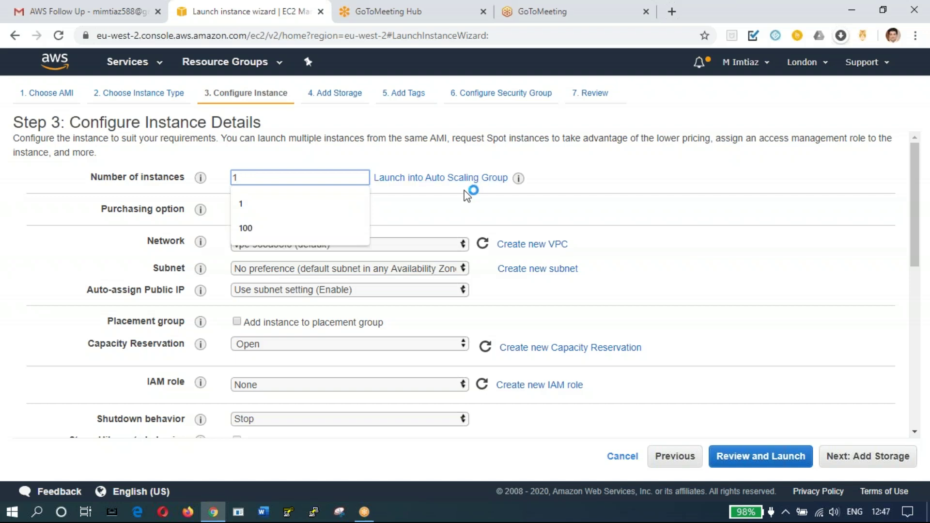
{"action": "left_click", "coordinate": [473, 194]}
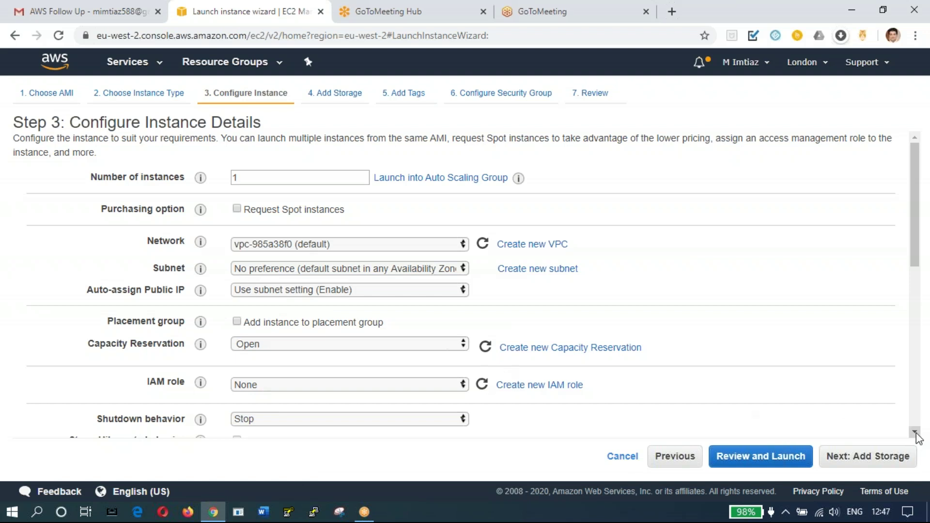
{"action": "left_click_drag", "start_coordinate": [916, 434], "coordinate": [916, 435]}
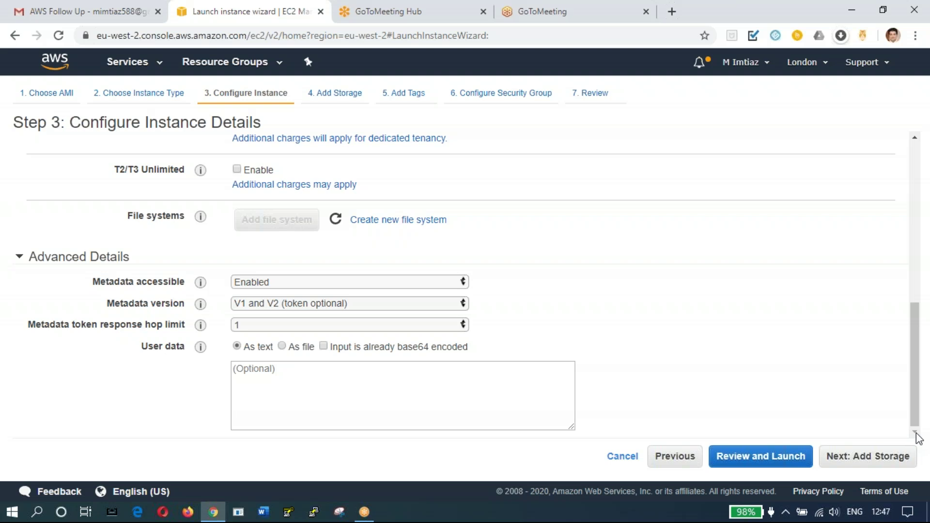
{"action": "left_click_drag", "start_coordinate": [917, 136], "coordinate": [917, 141]}
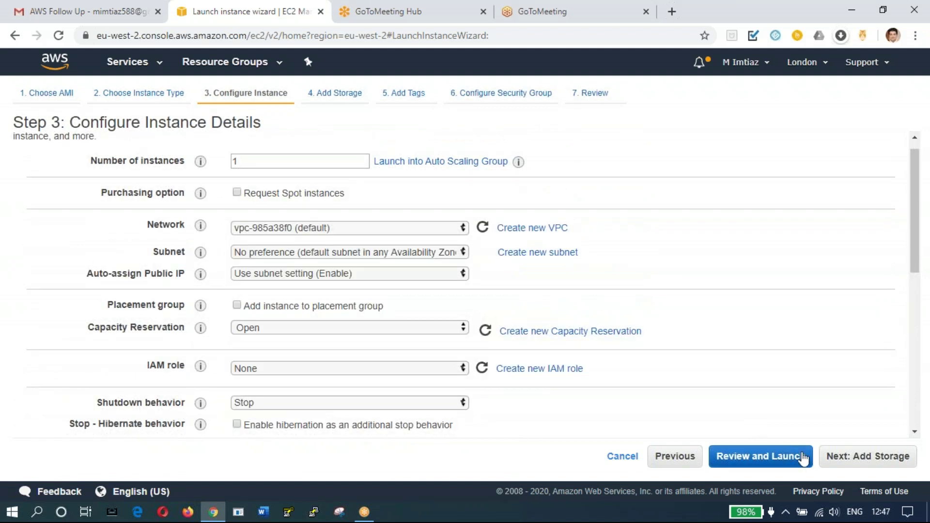
Step: Change the root volume size from 8 to 20 GiB and move on to tagging
{"action": "left_click", "coordinate": [856, 461]}
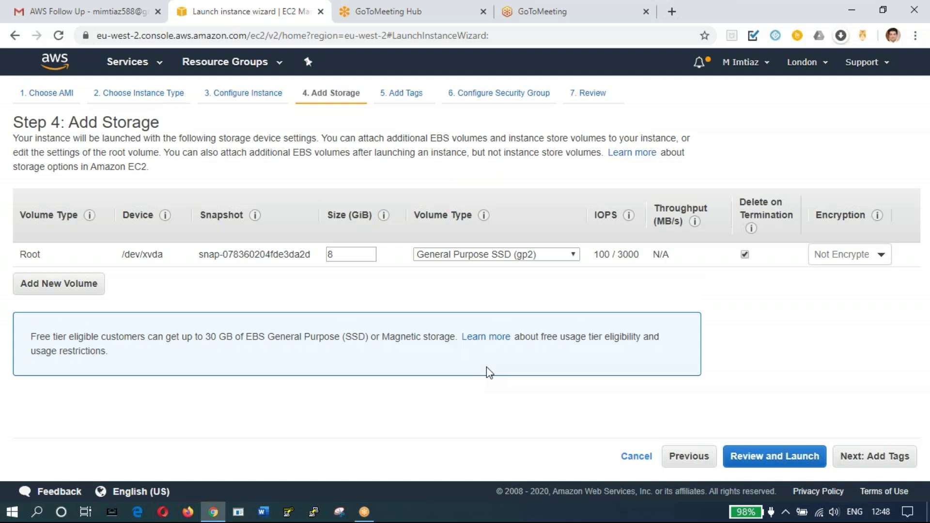
{"action": "double_click", "coordinate": [337, 254]}
{"action": "type", "text": "20"}
{"action": "left_click", "coordinate": [874, 457]}
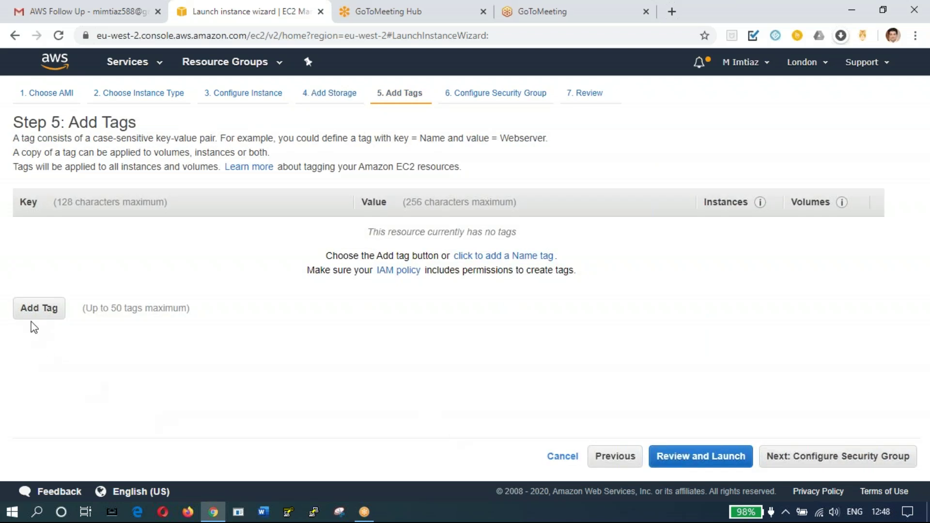
Step: Add a Name tag with the value Web-Server to the instance
{"action": "left_click", "coordinate": [37, 312]}
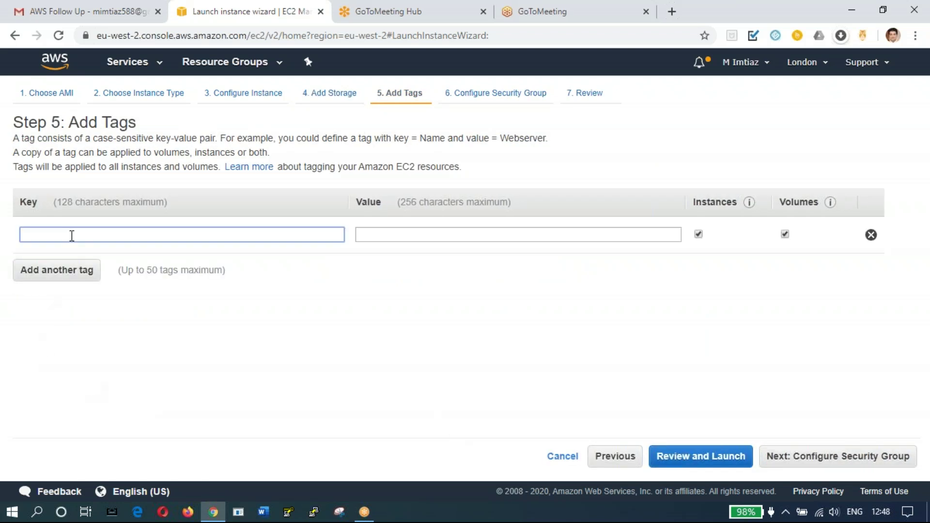
{"action": "left_click", "coordinate": [73, 235]}
{"action": "type", "text": "Na"}
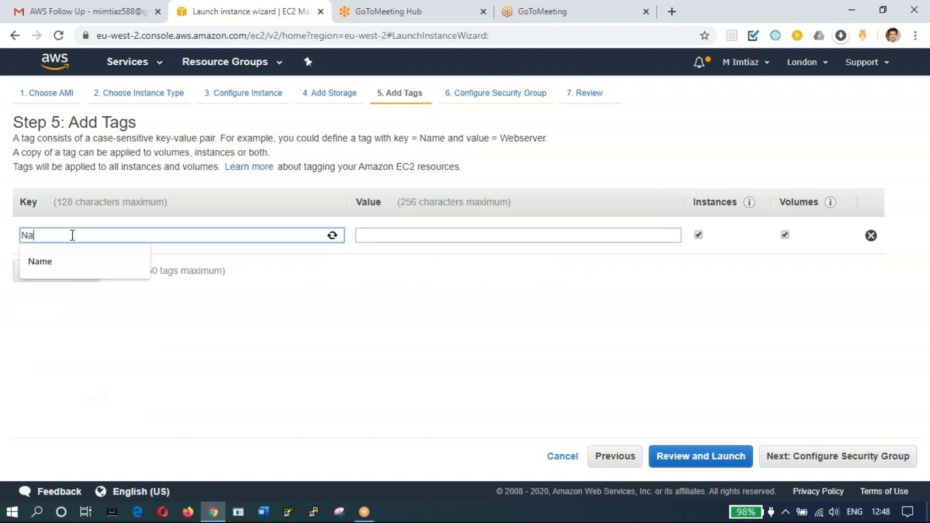
{"action": "type", "text": "me"}
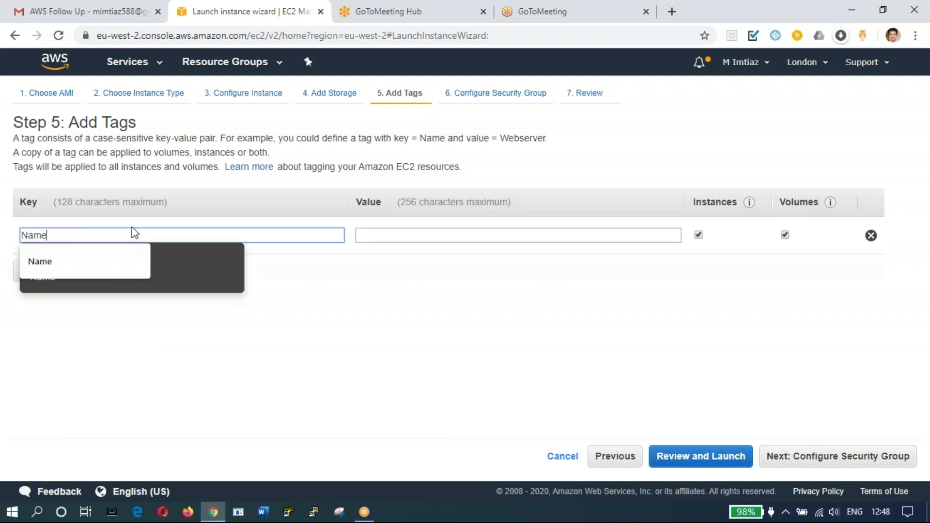
{"action": "left_click", "coordinate": [381, 234]}
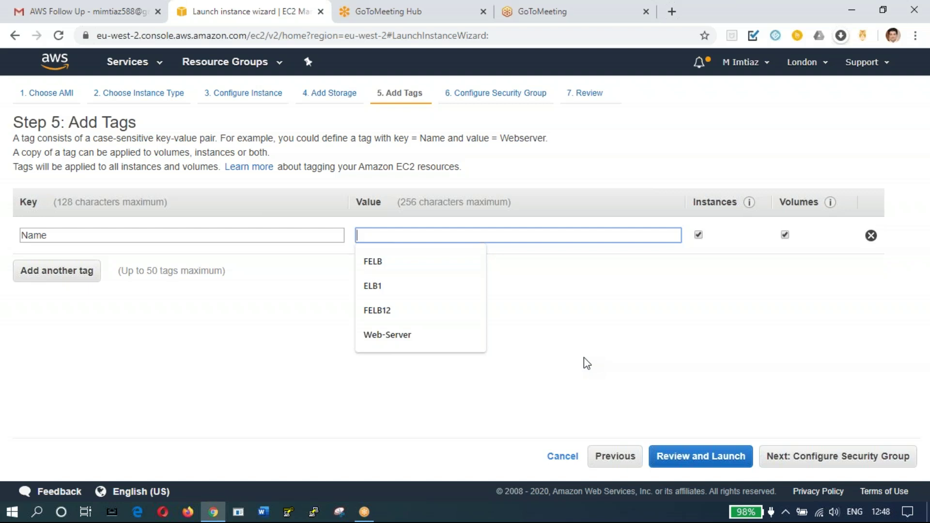
{"action": "type", "text": "Web"}
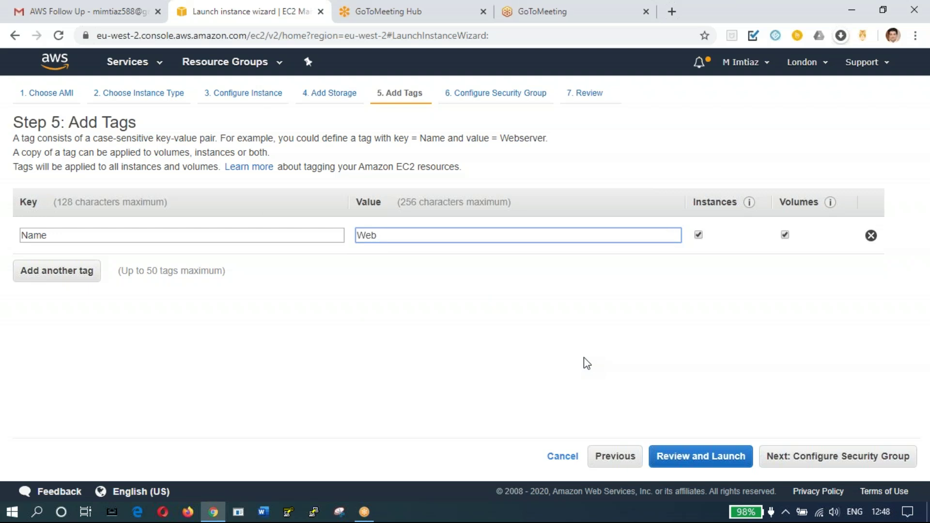
{"action": "key", "text": "BackSpace"}
{"action": "type", "text": "-Serve"}
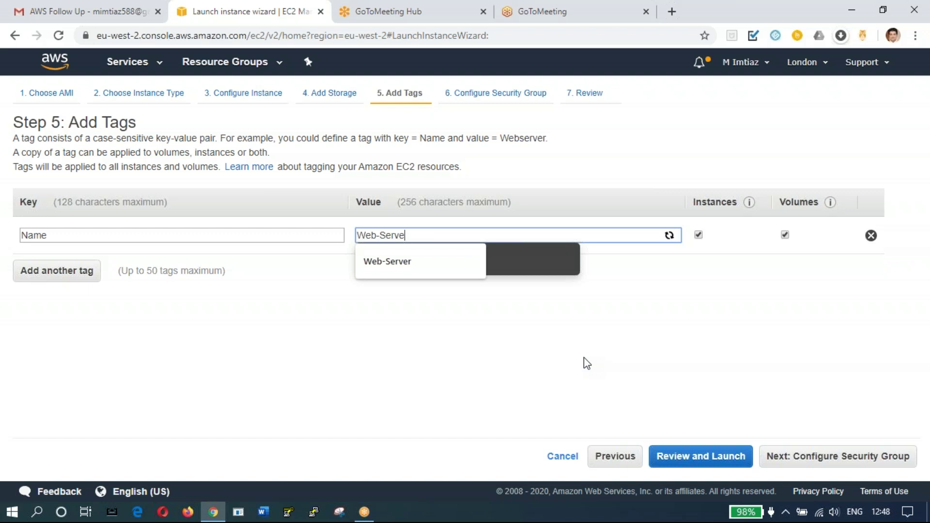
{"action": "type", "text": "r"}
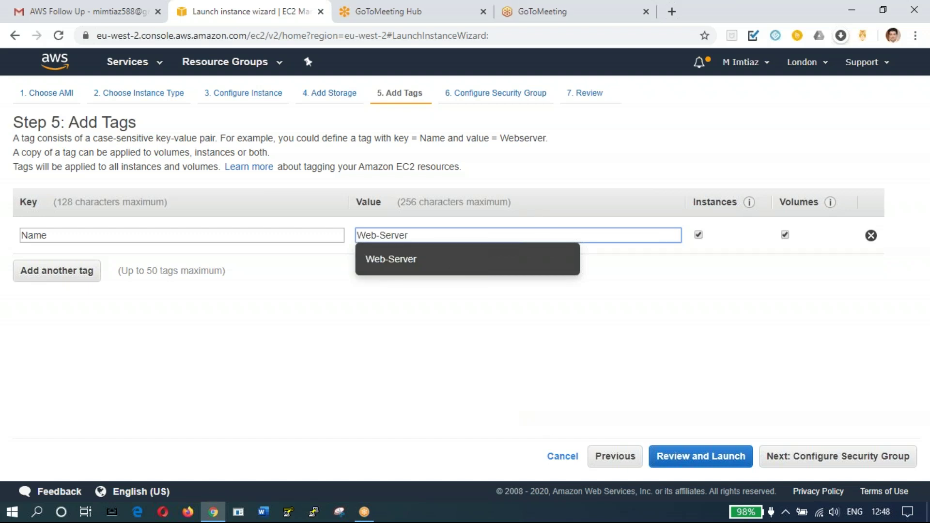
{"action": "left_click", "coordinate": [453, 264]}
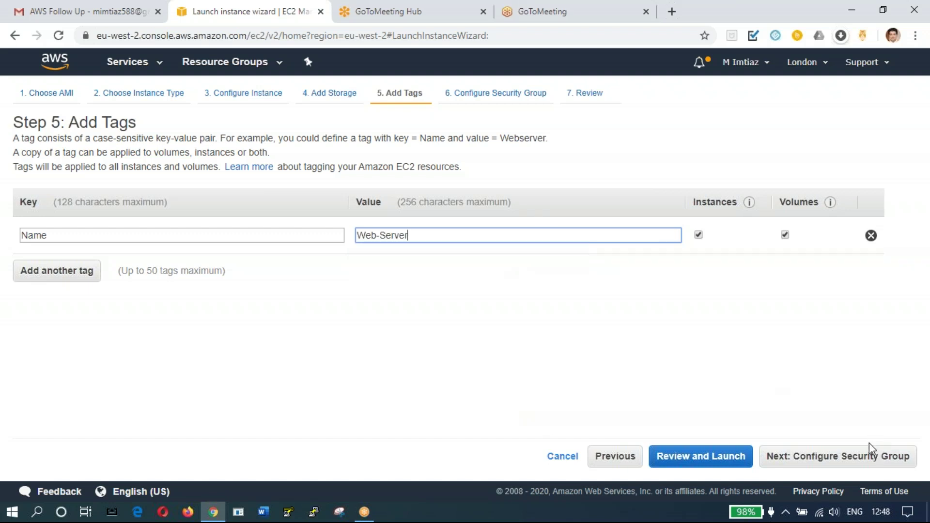
{"action": "left_click", "coordinate": [866, 464]}
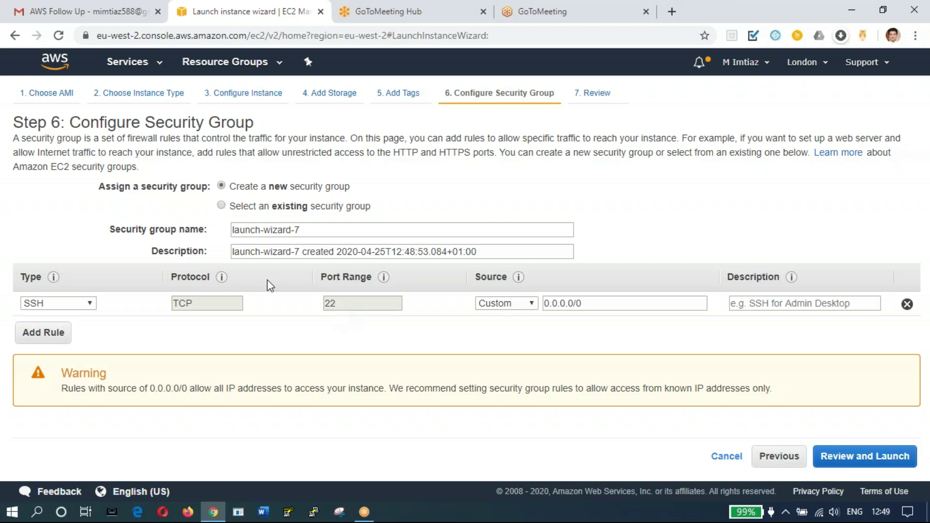
Step: Add HTTP (port 80) and HTTPS (port 443) inbound rules to the security group
{"action": "left_click", "coordinate": [59, 341]}
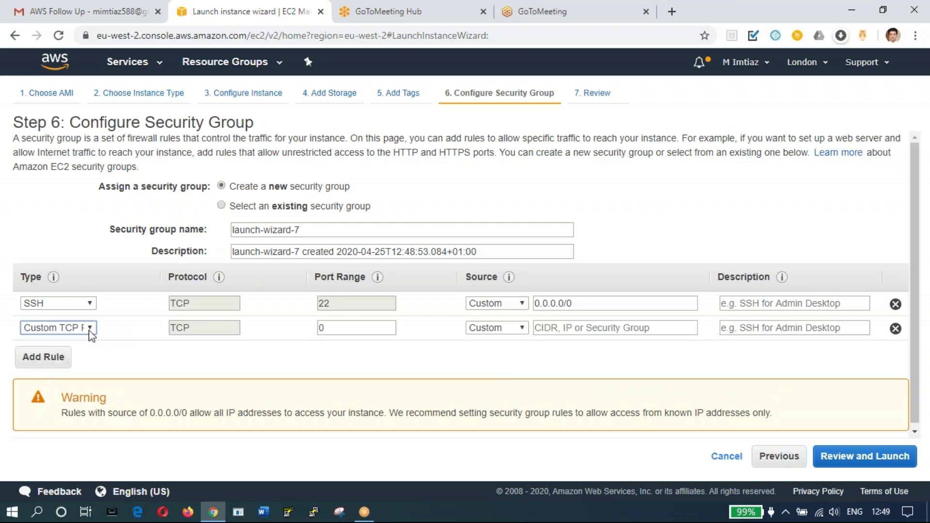
{"action": "left_click", "coordinate": [90, 327]}
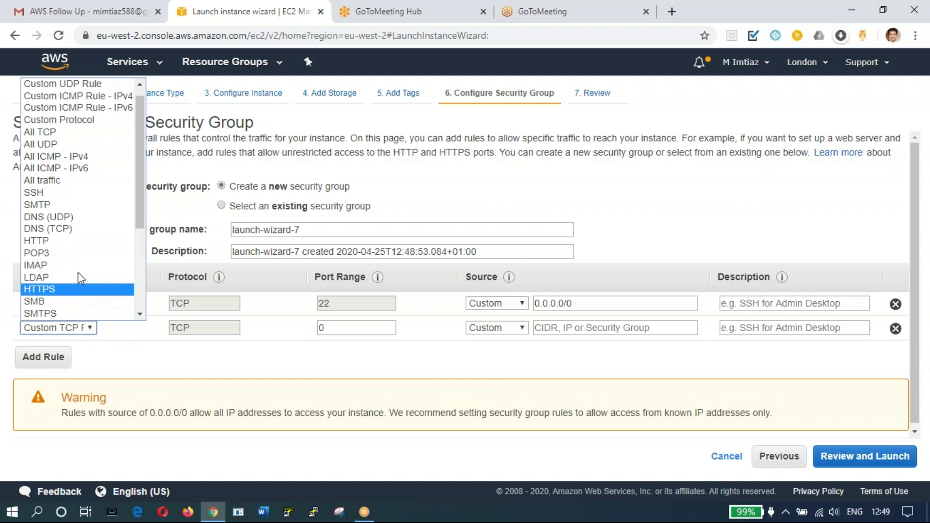
{"action": "left_click", "coordinate": [71, 242]}
{"action": "left_click", "coordinate": [57, 363]}
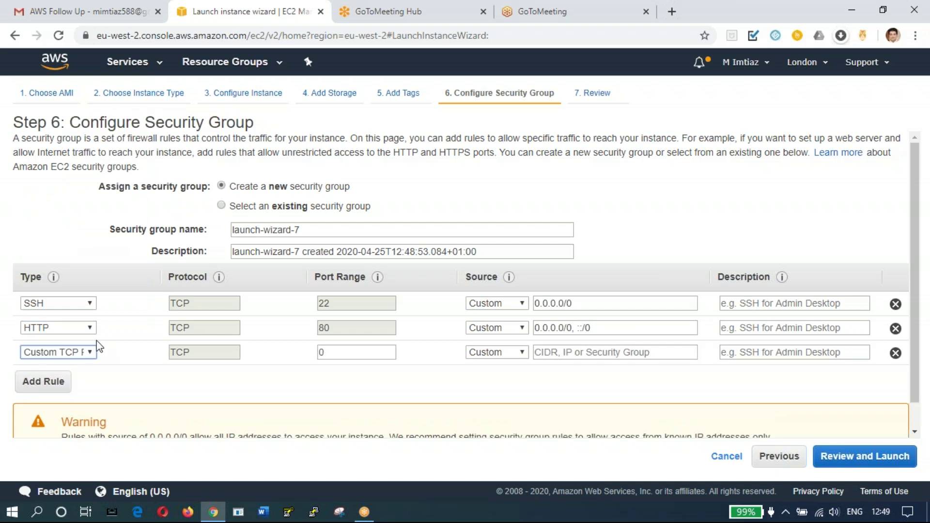
{"action": "left_click", "coordinate": [91, 353]}
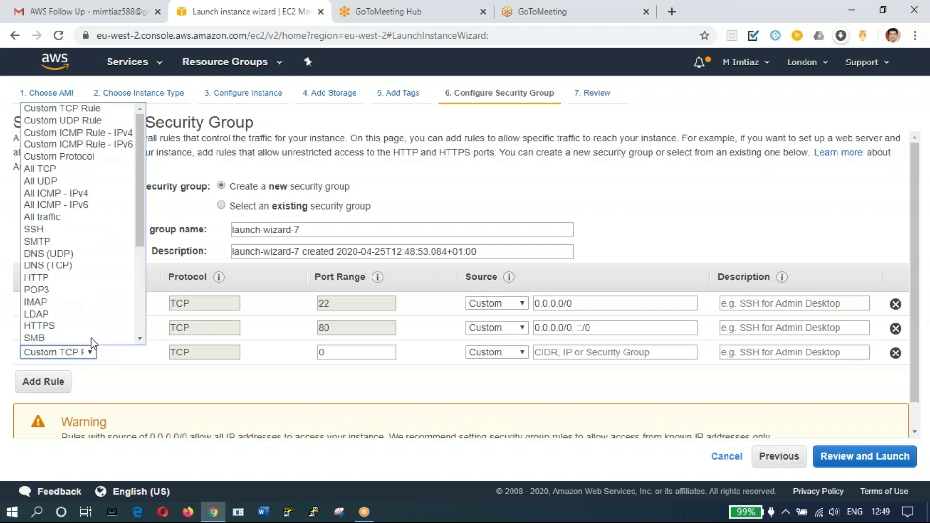
{"action": "scroll", "coordinate": [91, 314], "scroll_direction": "down", "scroll_amount": 1}
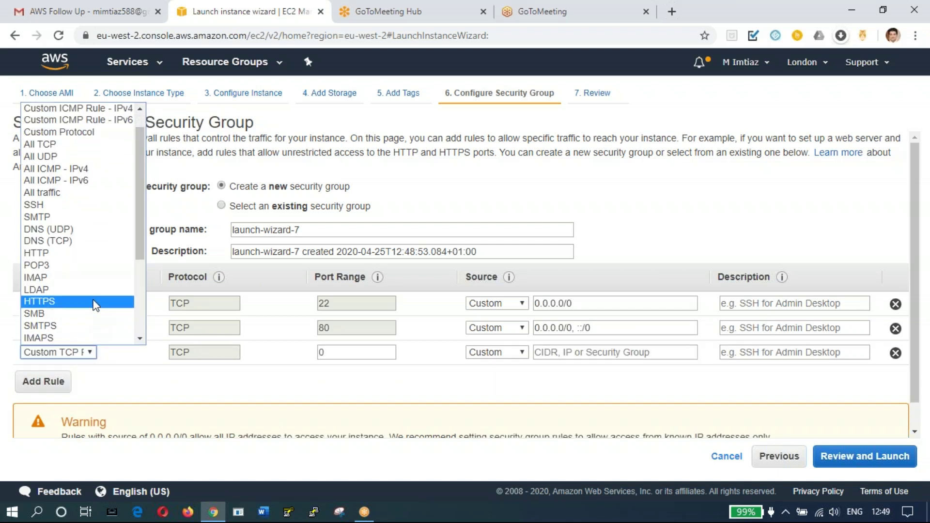
{"action": "left_click", "coordinate": [95, 302]}
Step: Add All traffic and All TCP inbound rules to the security group
{"action": "left_click", "coordinate": [64, 384]}
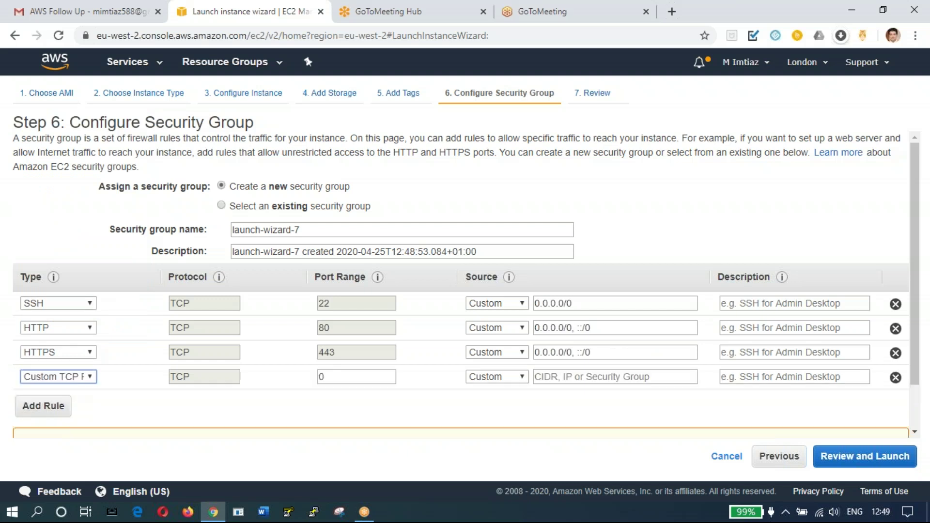
{"action": "left_click", "coordinate": [92, 376]}
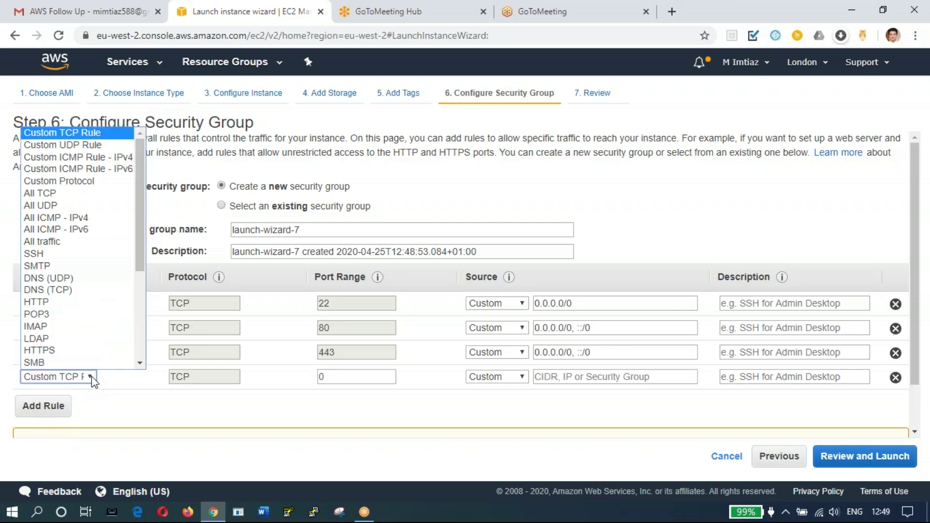
{"action": "left_click", "coordinate": [94, 242]}
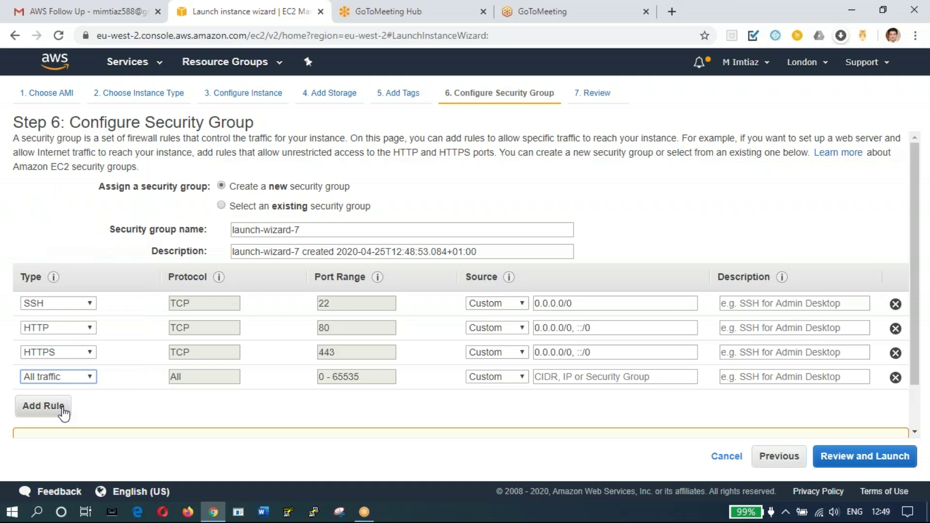
{"action": "left_click", "coordinate": [62, 408]}
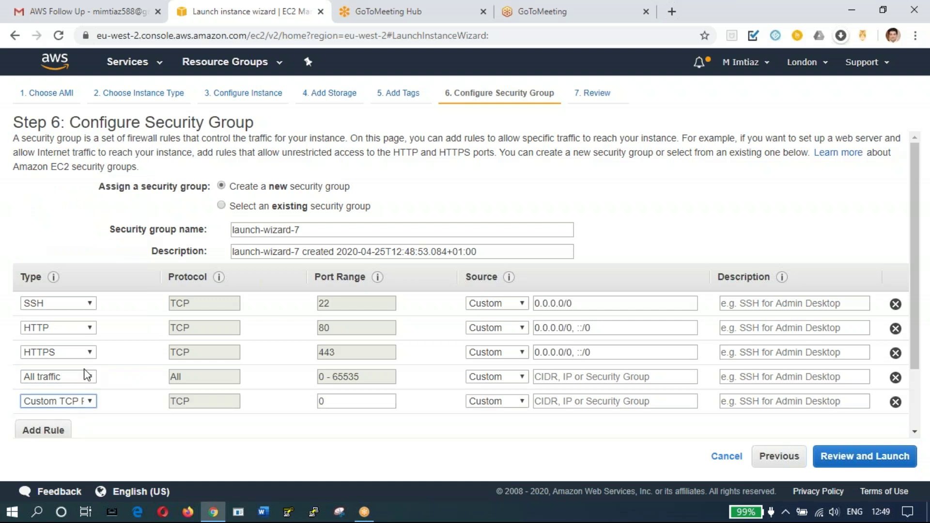
{"action": "left_click", "coordinate": [94, 401]}
{"action": "scroll", "coordinate": [87, 383], "scroll_direction": "down", "scroll_amount": 1}
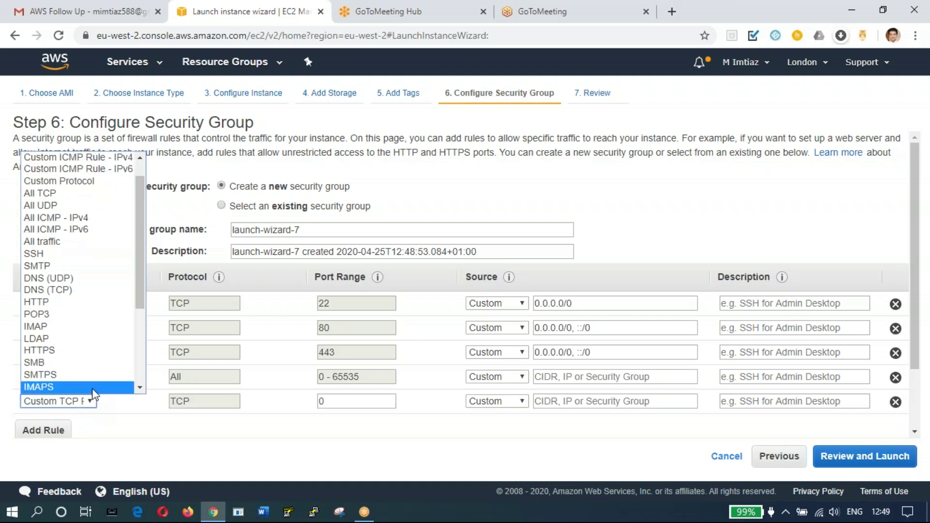
{"action": "left_click", "coordinate": [86, 194]}
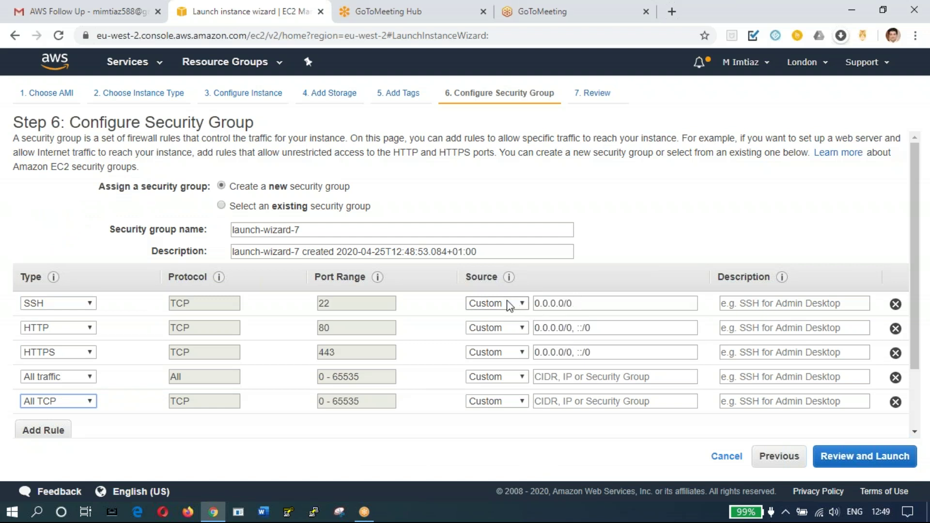
{"action": "left_click", "coordinate": [578, 304]}
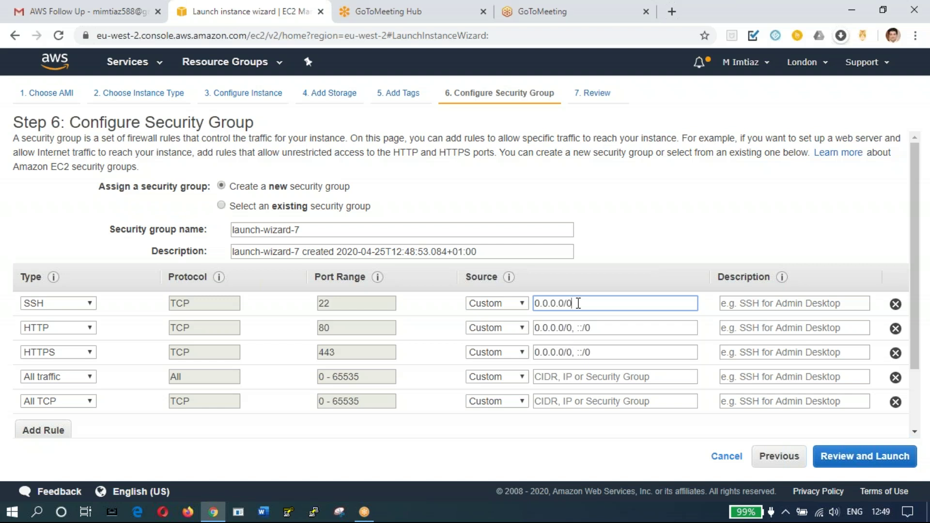
Step: Set the SSH rule's source to My IP
{"action": "key", "text": "BackSpace"}
{"action": "key", "text": "BackSpace"}
{"action": "key", "text": "BackSpace"}
{"action": "key", "text": "BackSpace"}
{"action": "key", "text": "BackSpace"}
{"action": "key", "text": "BackSpace"}
{"action": "key", "text": "BackSpace"}
{"action": "key", "text": "BackSpace"}
{"action": "key", "text": "BackSpace"}
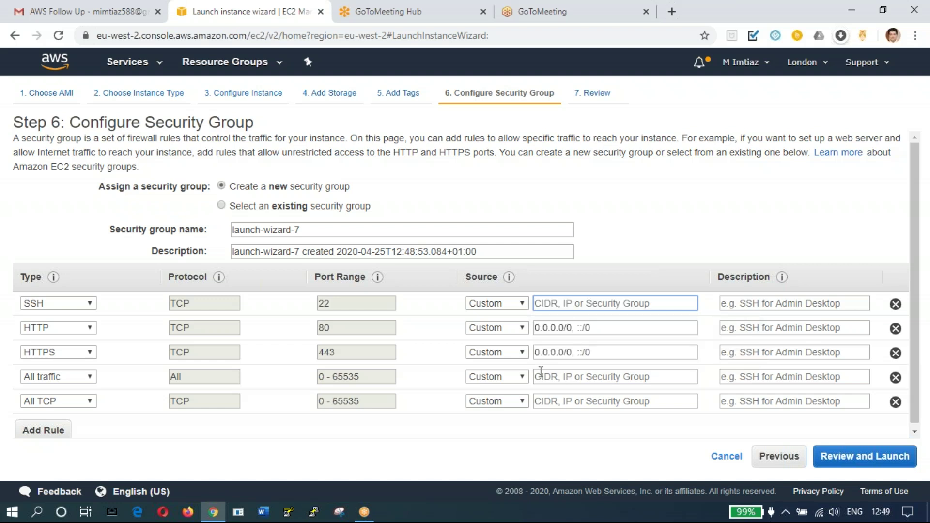
{"action": "left_click", "coordinate": [572, 303]}
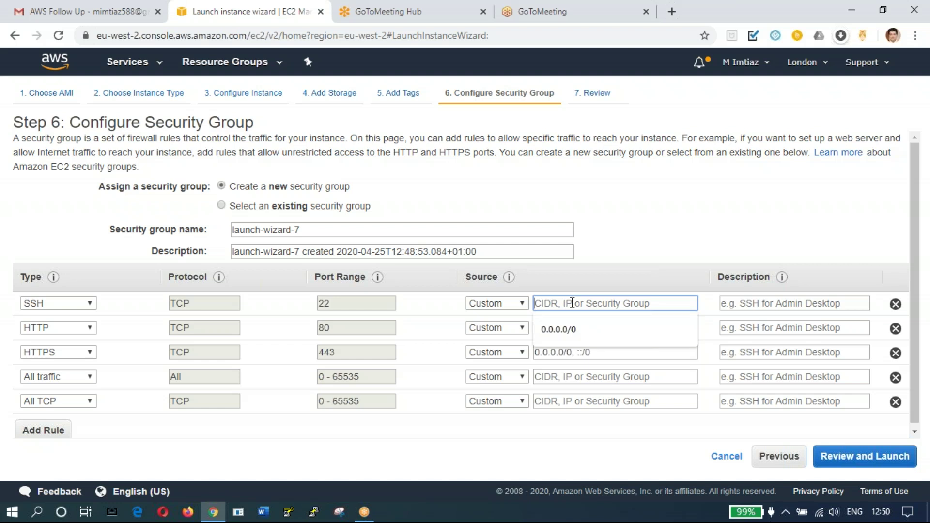
{"action": "left_click", "coordinate": [568, 334]}
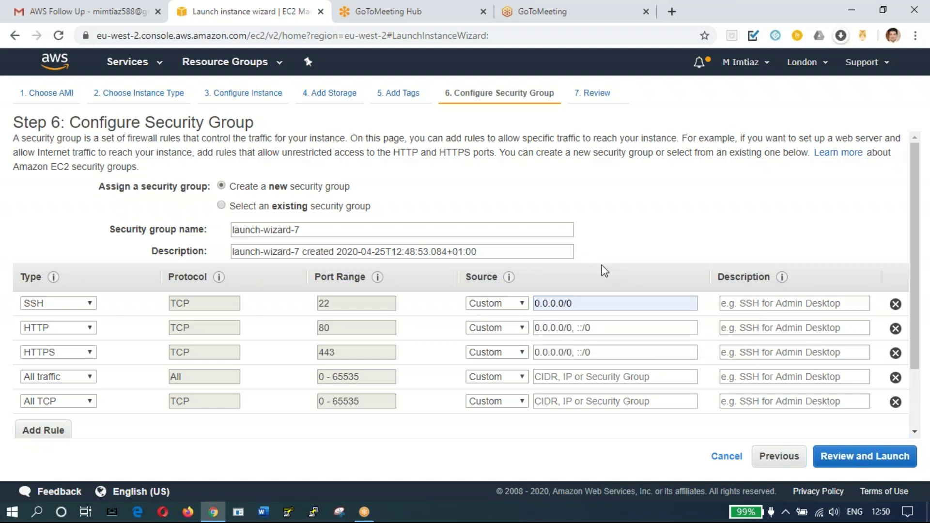
{"action": "left_click", "coordinate": [522, 328]}
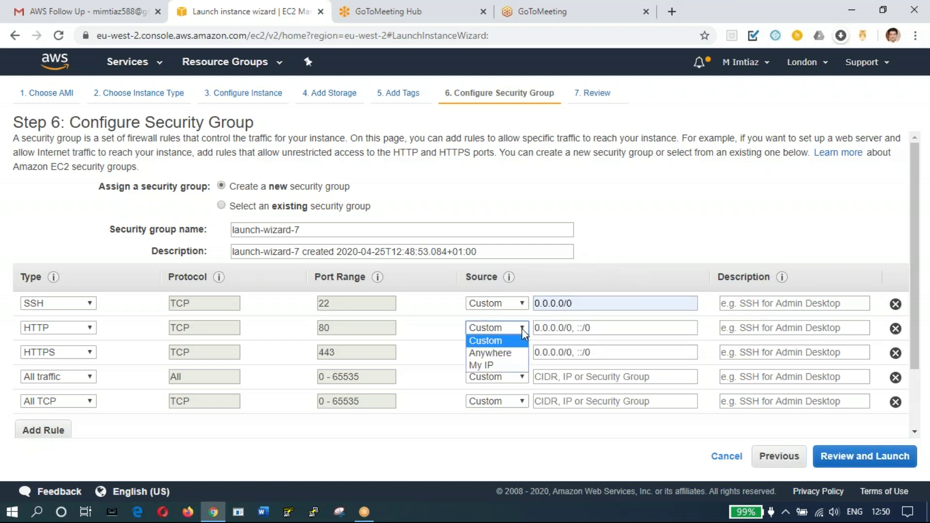
{"action": "left_click", "coordinate": [523, 304]}
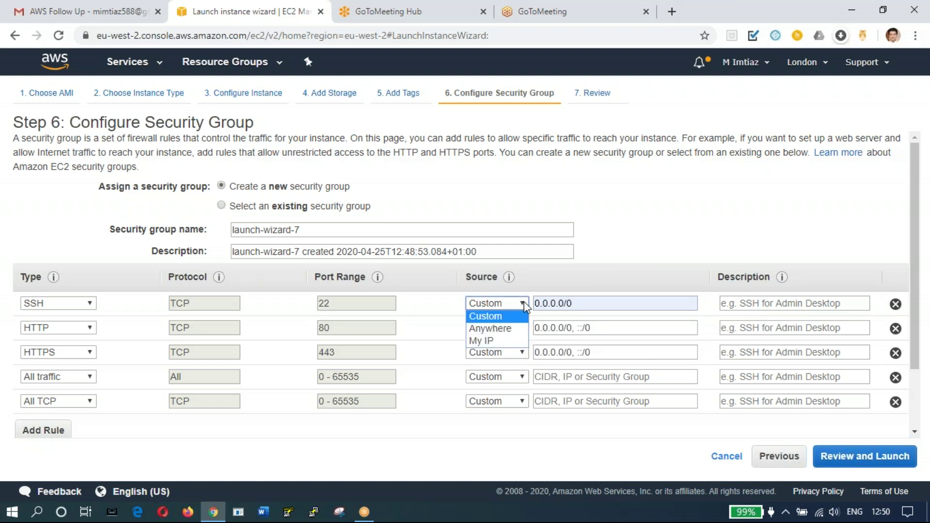
{"action": "left_click", "coordinate": [513, 337]}
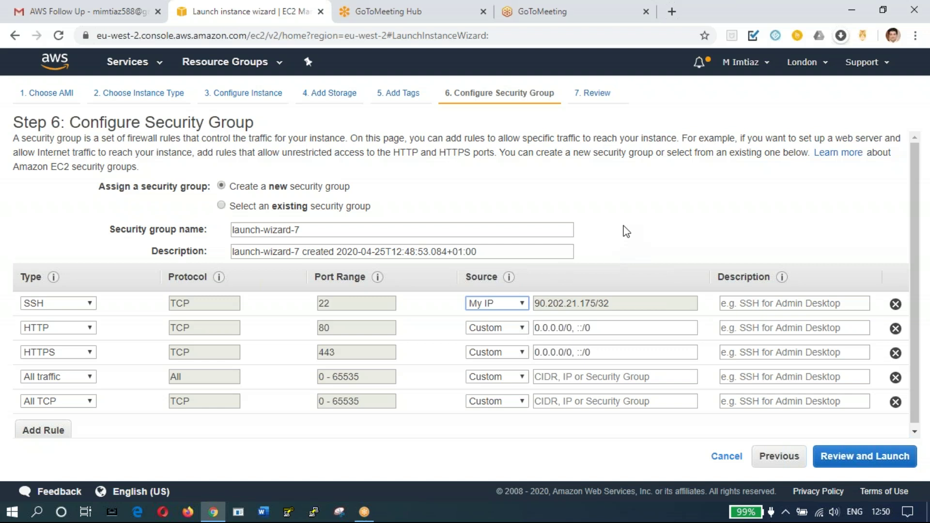
{"action": "left_click", "coordinate": [525, 307]}
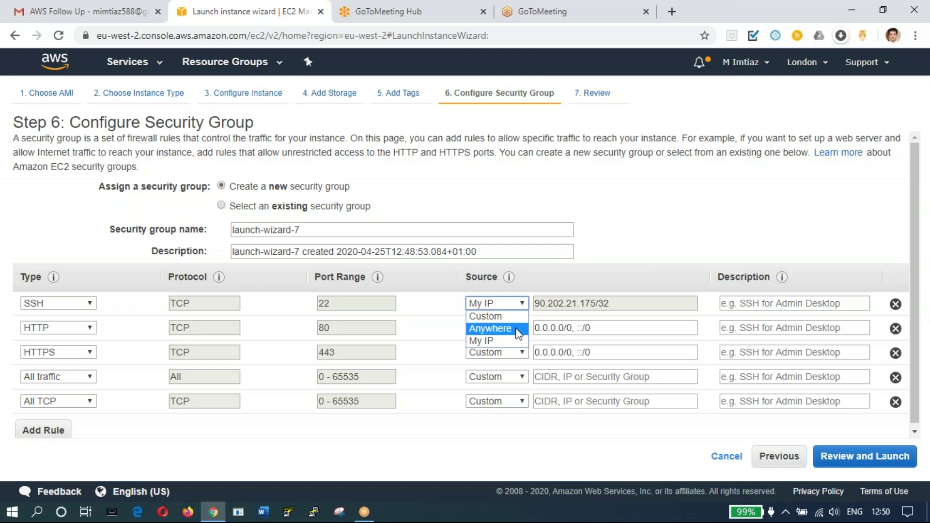
{"action": "left_click", "coordinate": [490, 328]}
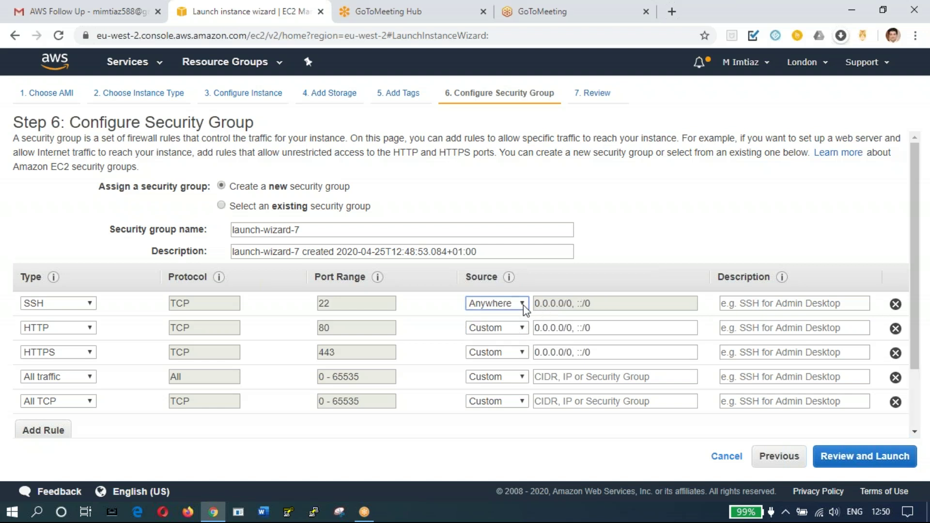
{"action": "left_click", "coordinate": [523, 305]}
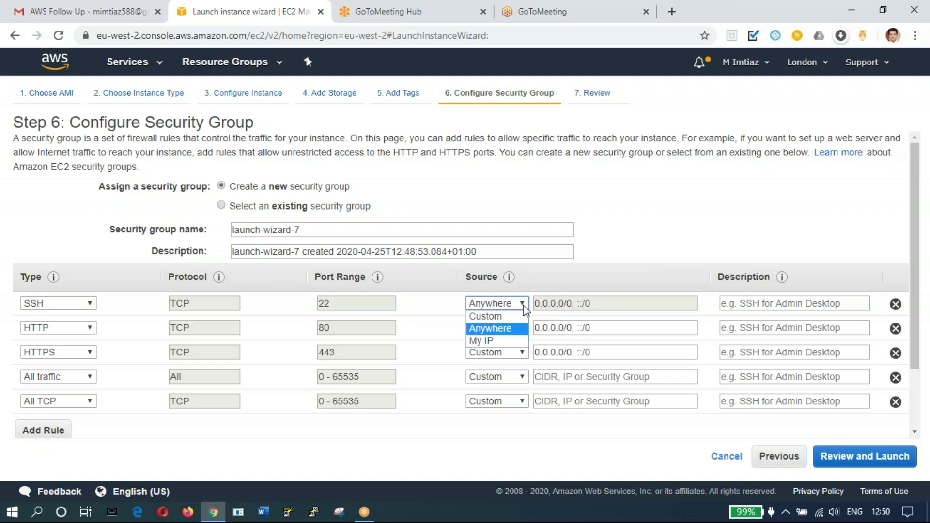
{"action": "left_click", "coordinate": [510, 339]}
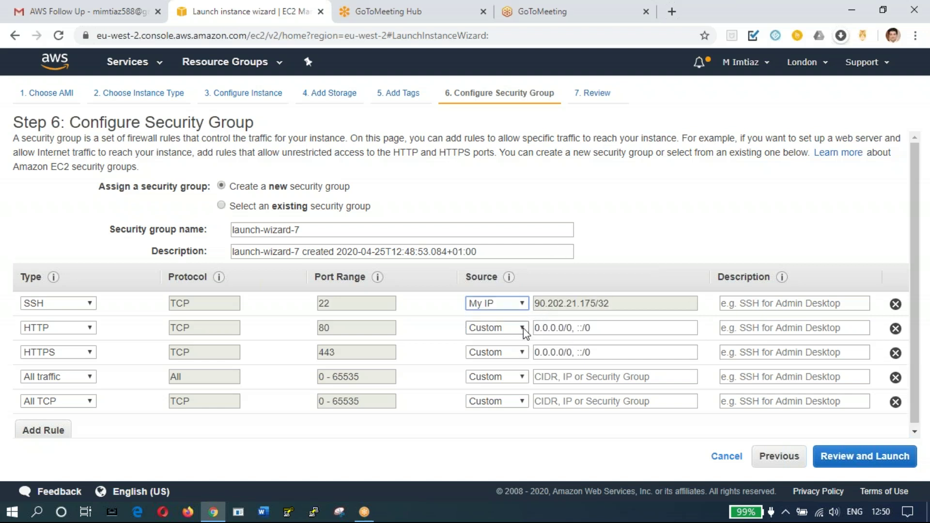
Step: Set HTTP, HTTPS, All traffic and All TCP sources to Anywhere, then go to review
{"action": "left_click", "coordinate": [523, 328]}
{"action": "left_click", "coordinate": [514, 350]}
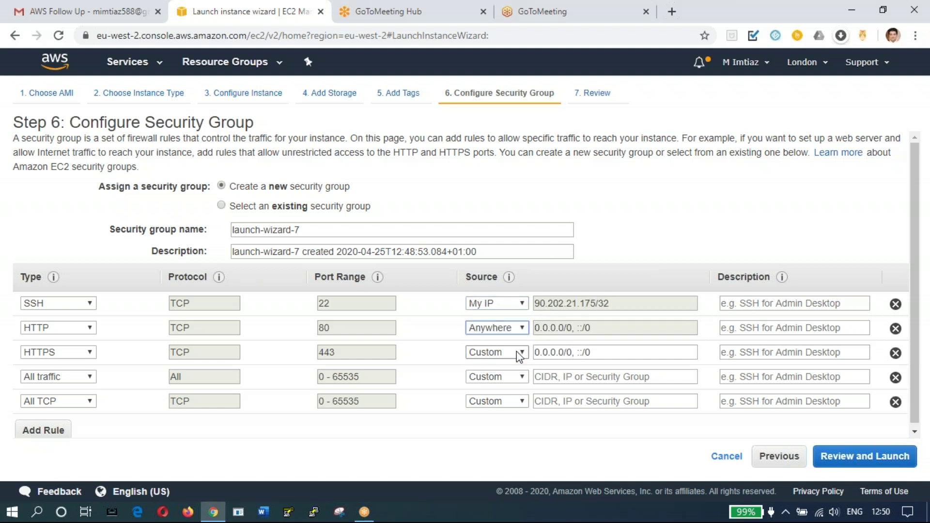
{"action": "left_click", "coordinate": [523, 353]}
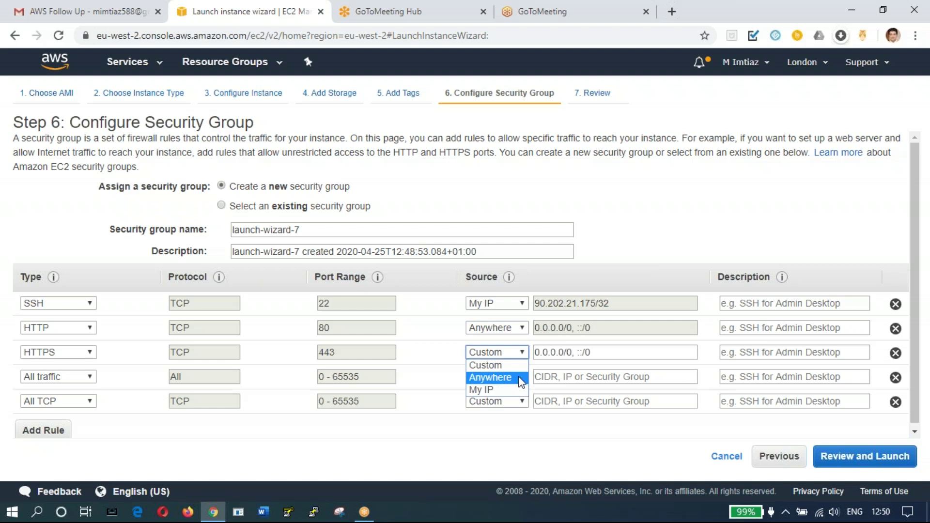
{"action": "left_click", "coordinate": [521, 382]}
{"action": "left_click", "coordinate": [522, 378]}
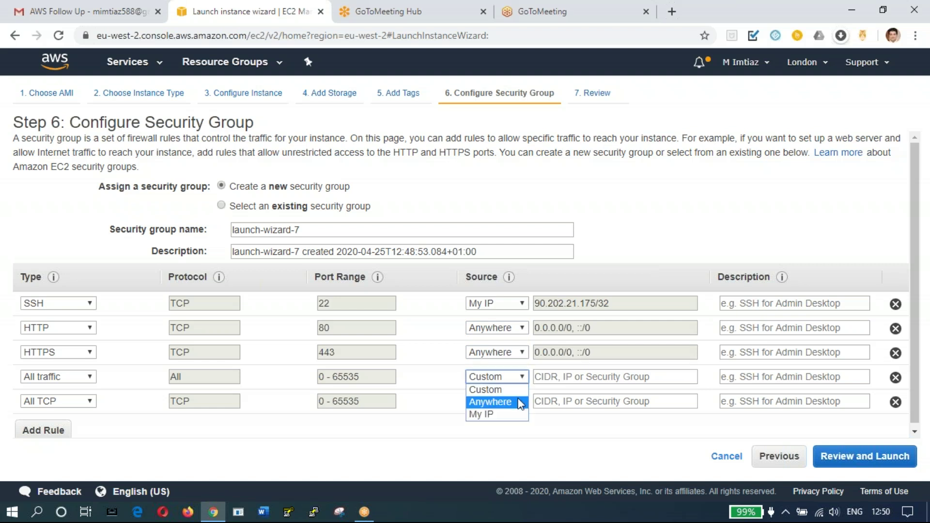
{"action": "left_click", "coordinate": [519, 403]}
{"action": "left_click", "coordinate": [523, 402]}
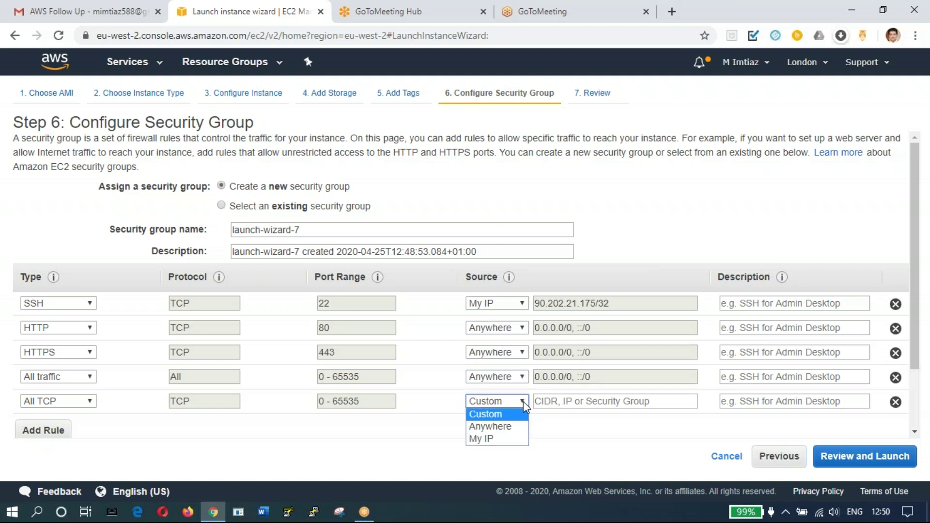
{"action": "left_click", "coordinate": [517, 426]}
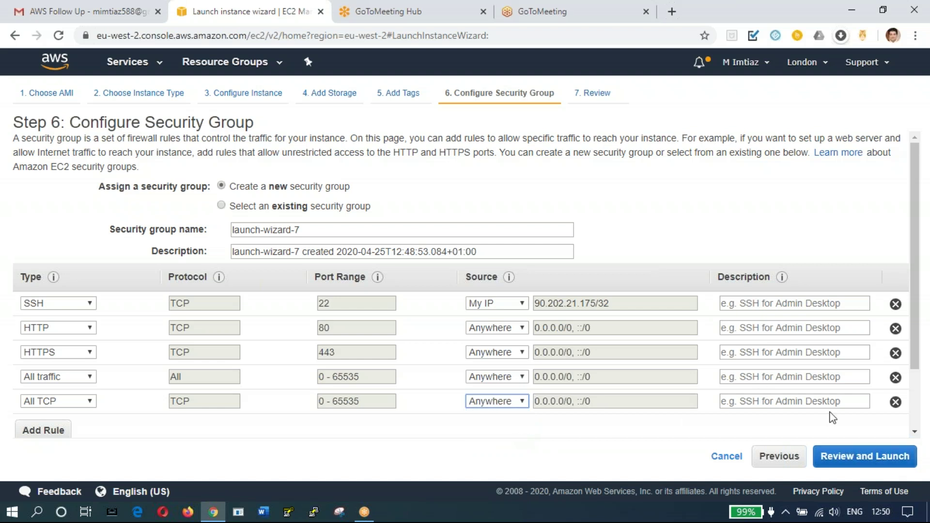
{"action": "left_click", "coordinate": [862, 462]}
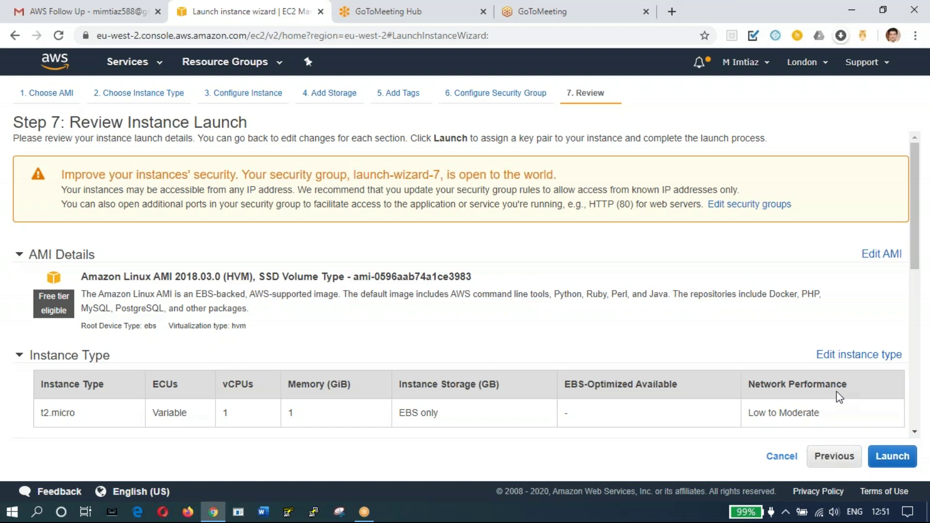
Step: Launch the reviewed Amazon Linux AMI 2018.03.0 t2.micro instance to reach the key pair dialog
{"action": "left_click", "coordinate": [892, 463]}
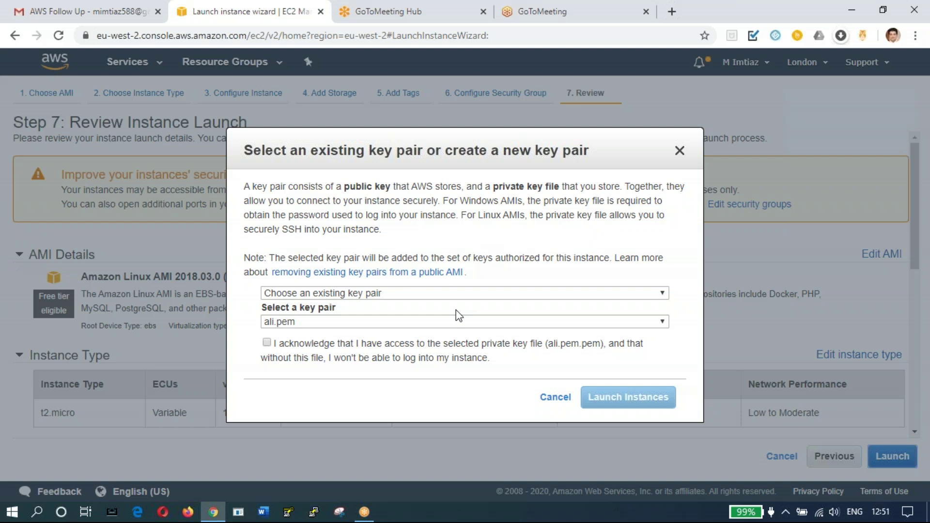
Step: Create a new key pair named Londonuk2020 and download Londonuk2020.pem
{"action": "left_click", "coordinate": [547, 288]}
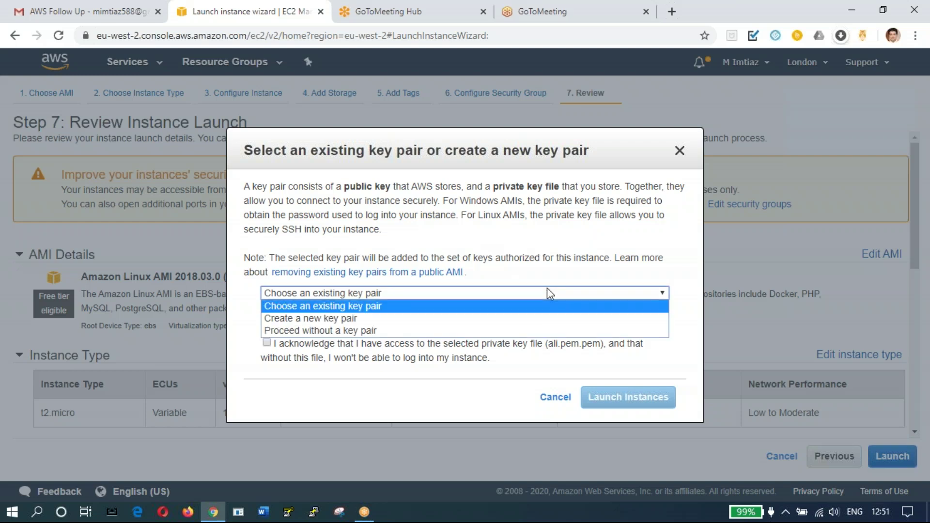
{"action": "left_click", "coordinate": [534, 322]}
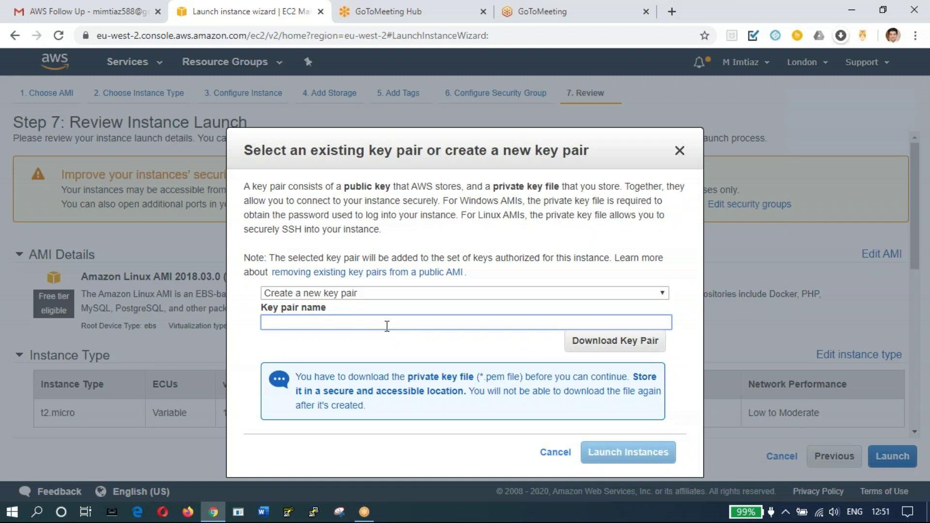
{"action": "type", "text": "Londonuk2020"}
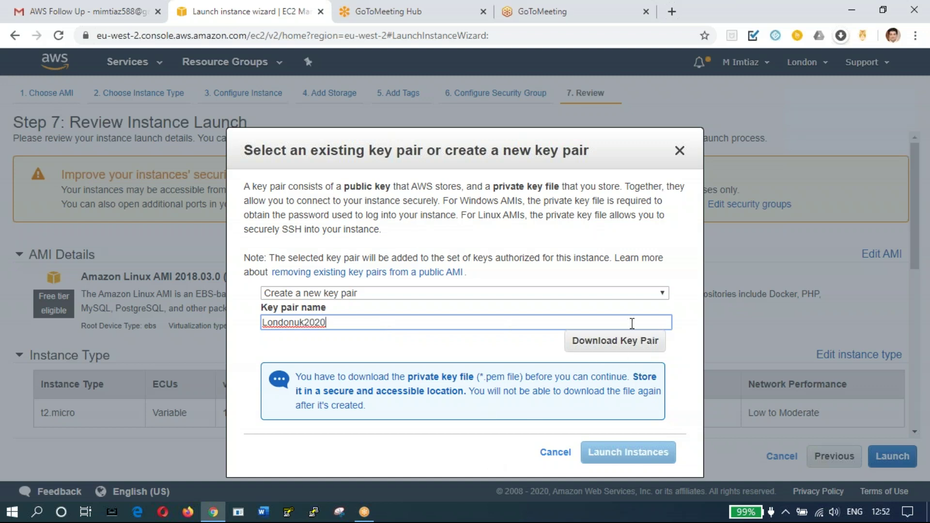
{"action": "left_click", "coordinate": [623, 345]}
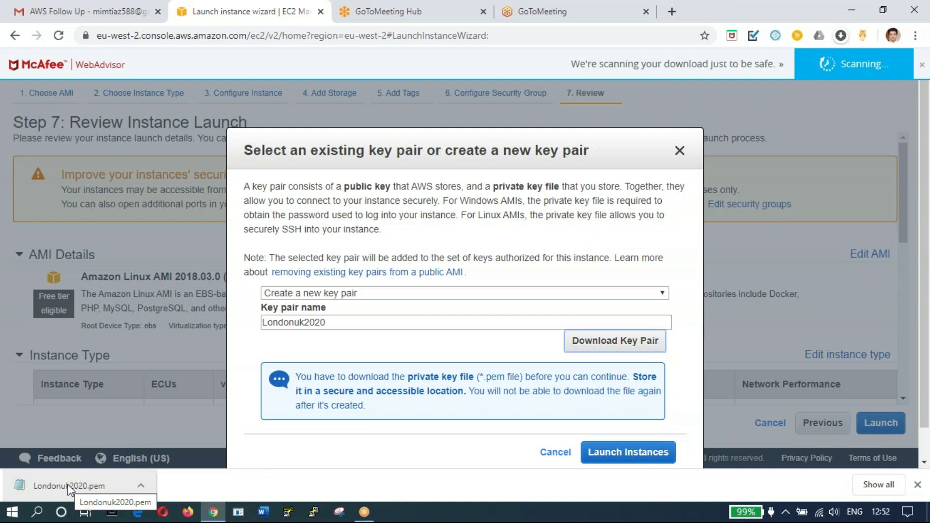
Step: Save the private key from Notepad as Londonuk2020 in Downloads and close Notepad
{"action": "left_click", "coordinate": [68, 488]}
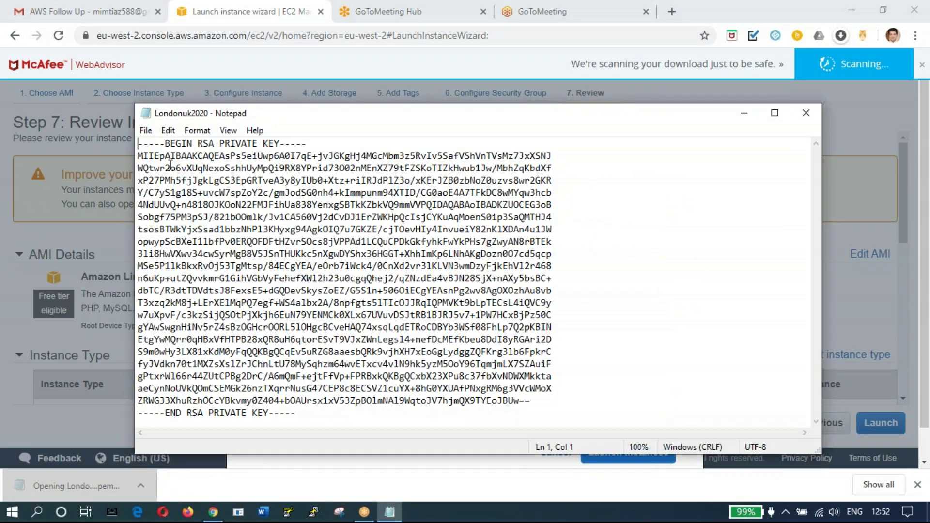
{"action": "left_click", "coordinate": [147, 132]}
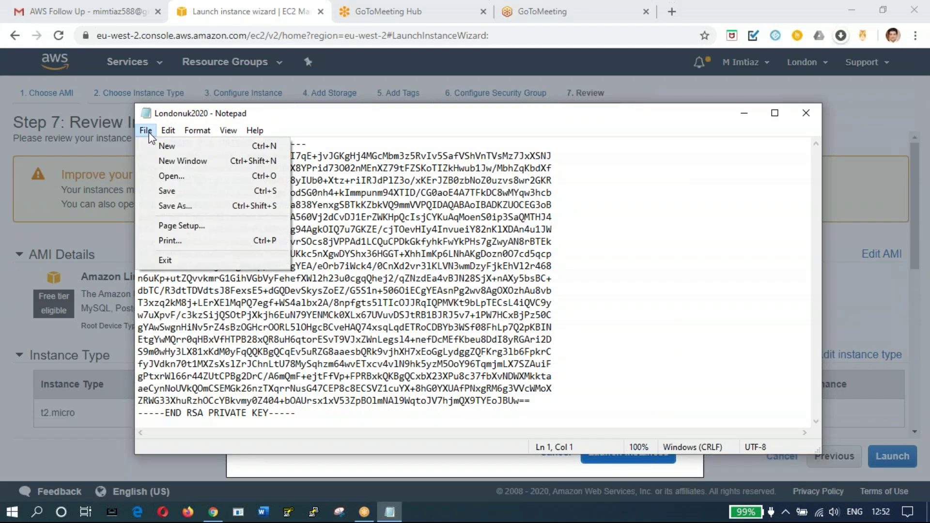
{"action": "left_click", "coordinate": [196, 205]}
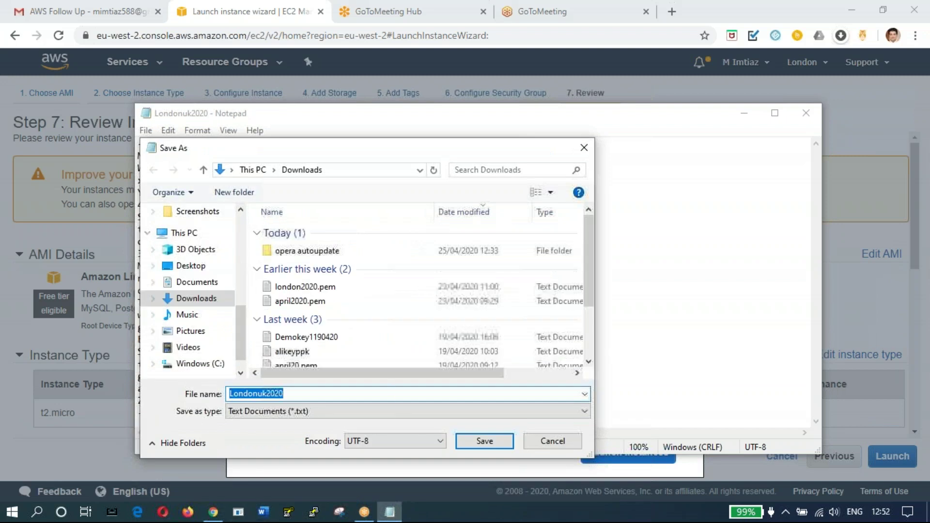
{"action": "left_click", "coordinate": [493, 442]}
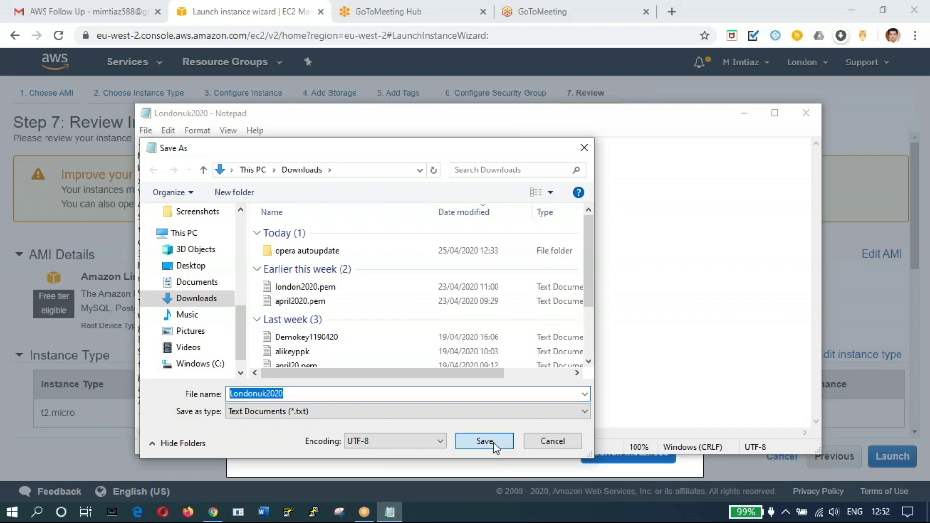
{"action": "left_click", "coordinate": [804, 115]}
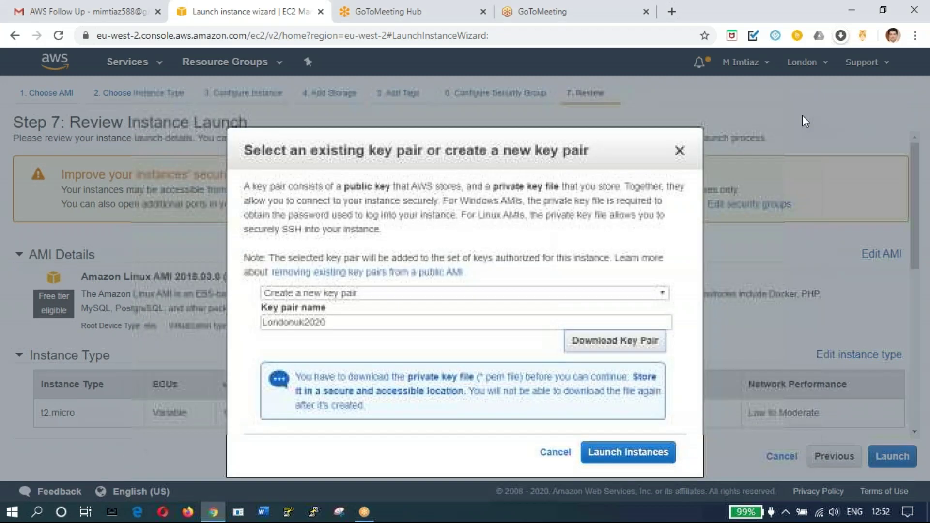
Step: Launch the instance with the new key pair and view Web-Server running in the Instances list
{"action": "left_click", "coordinate": [628, 454]}
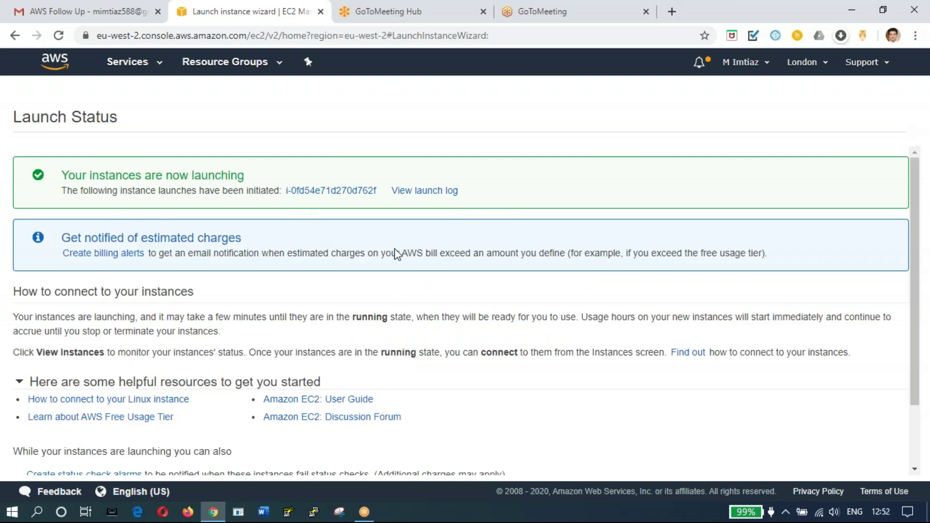
{"action": "left_click", "coordinate": [915, 470]}
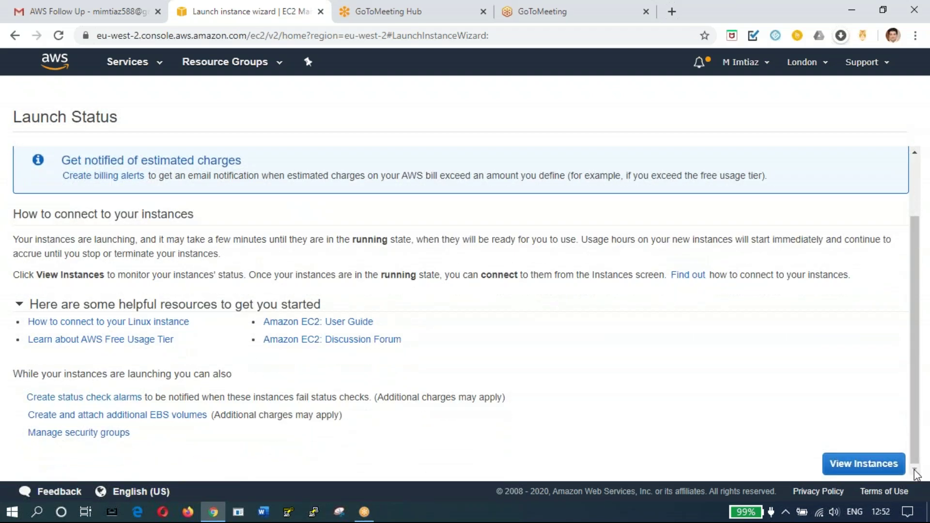
{"action": "left_click", "coordinate": [859, 467]}
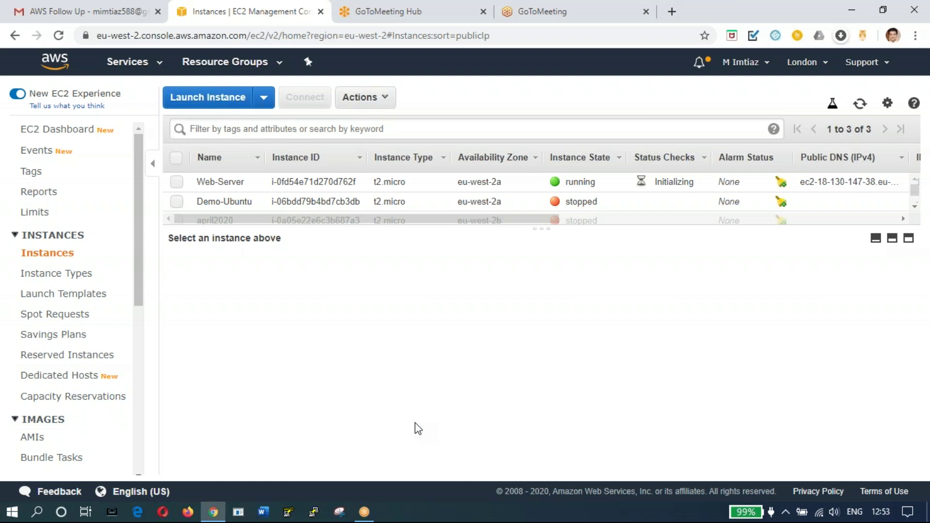
{"action": "mouse_move", "coordinate": [212, 513]}
Step: Load Londonuk2020.pem into PuTTY Key Generator, with the file filter switched to All Files
{"action": "left_click", "coordinate": [290, 515]}
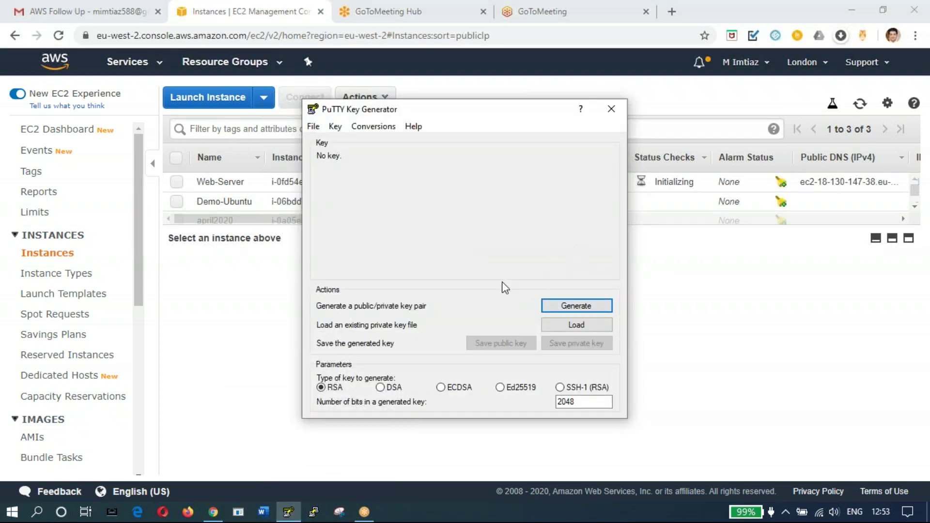
{"action": "left_click", "coordinate": [586, 307]}
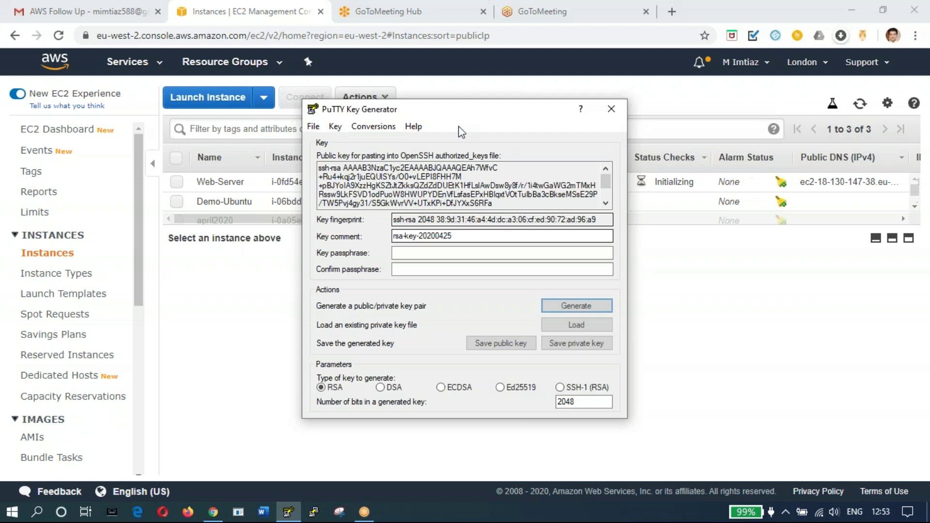
{"action": "left_click", "coordinate": [581, 328]}
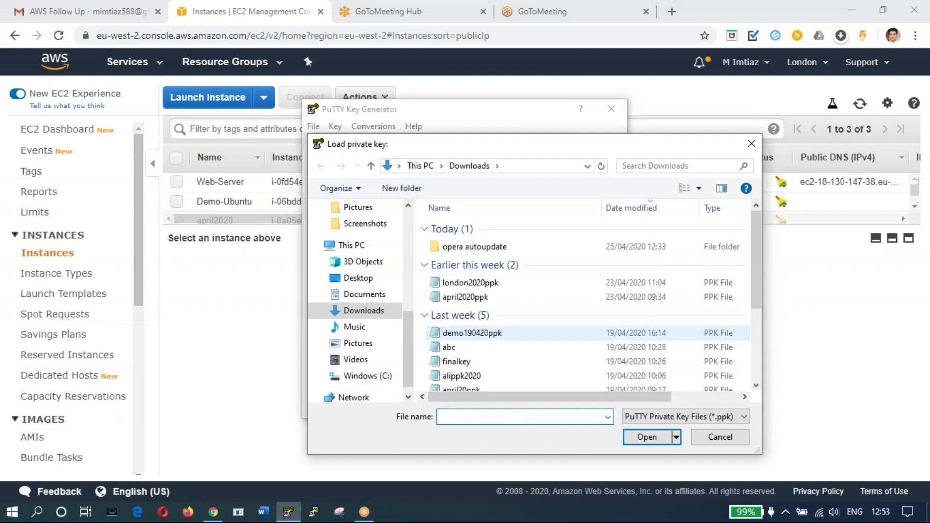
{"action": "left_click", "coordinate": [745, 418]}
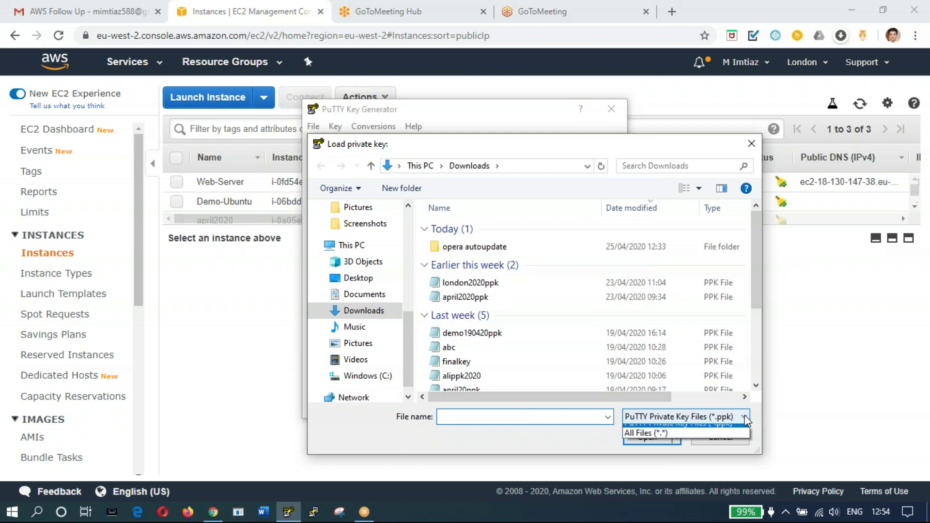
{"action": "left_click", "coordinate": [740, 434]}
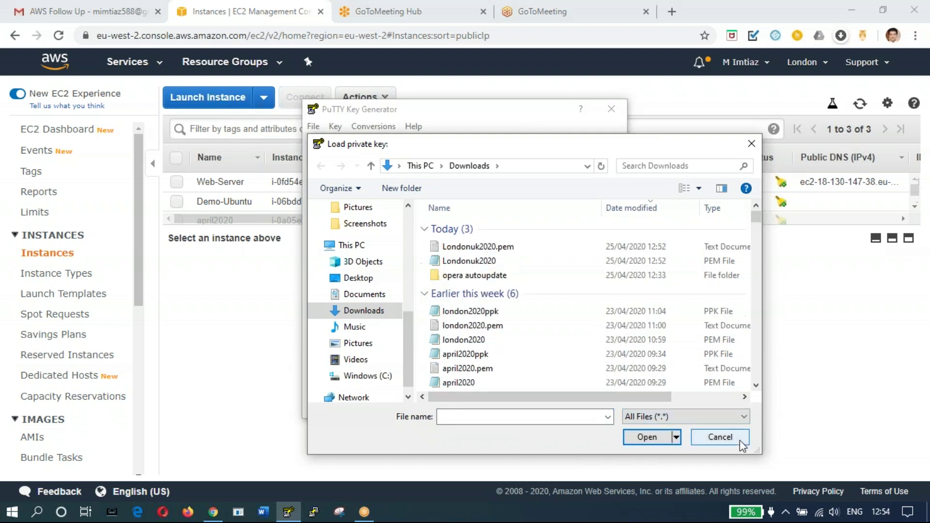
{"action": "double_click", "coordinate": [481, 248]}
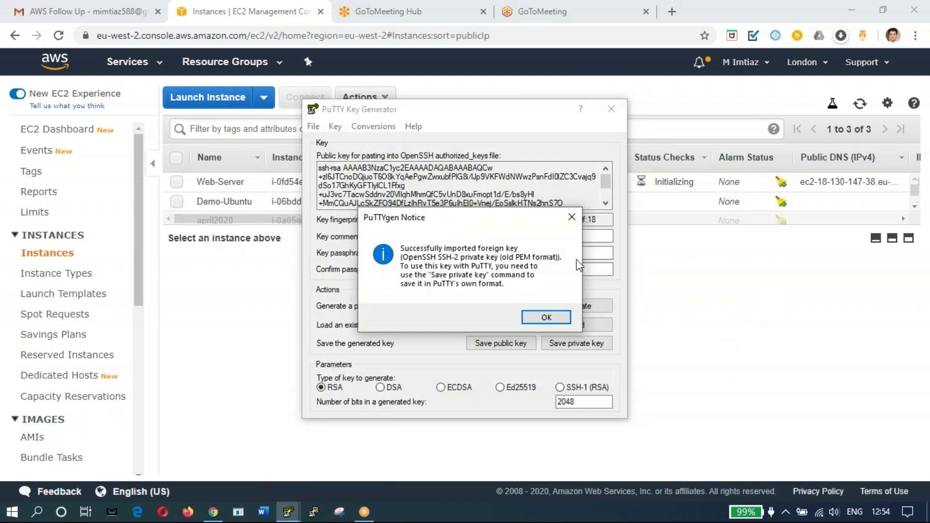
{"action": "left_click", "coordinate": [545, 318]}
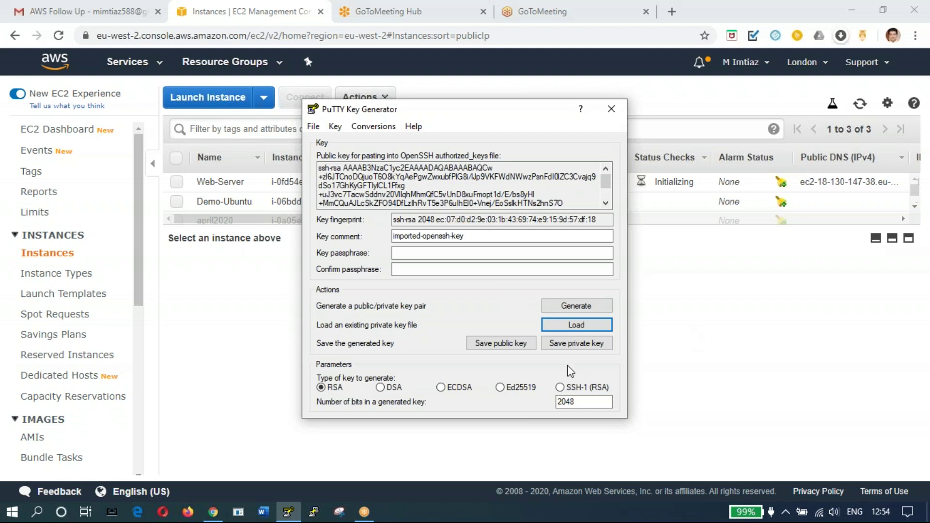
Step: Save the key without a passphrase as private key londonuk2020ppk, then close the generator
{"action": "left_click", "coordinate": [569, 344]}
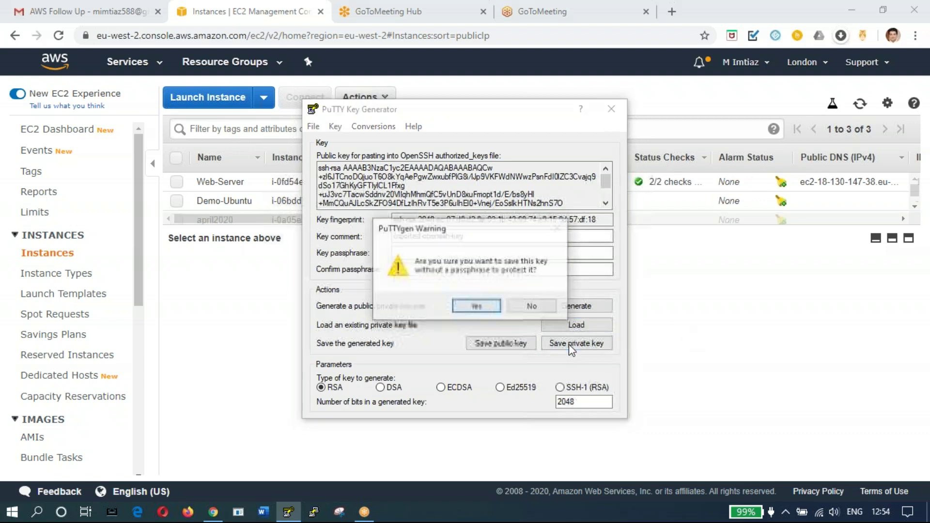
{"action": "left_click", "coordinate": [481, 309]}
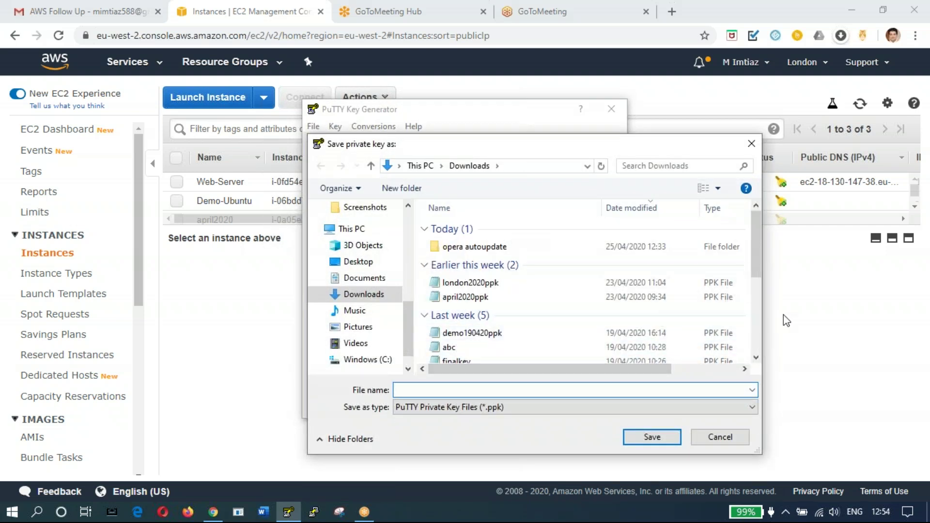
{"action": "type", "text": "lond"}
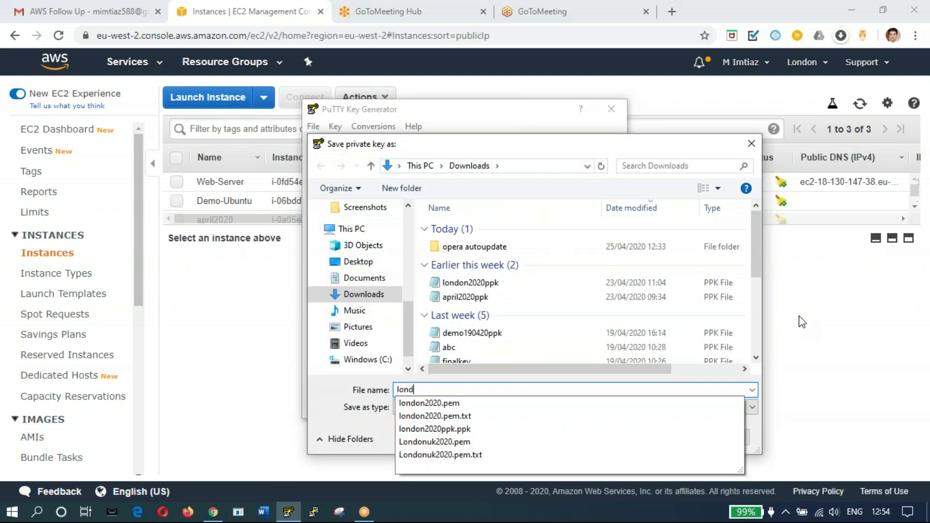
{"action": "type", "text": "onuk"}
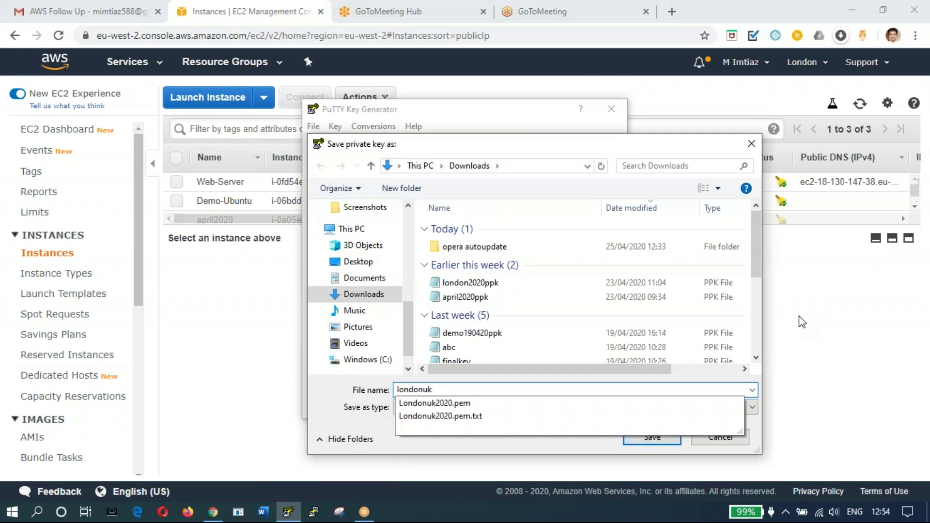
{"action": "type", "text": "2020"}
{"action": "type", "text": "ppk"}
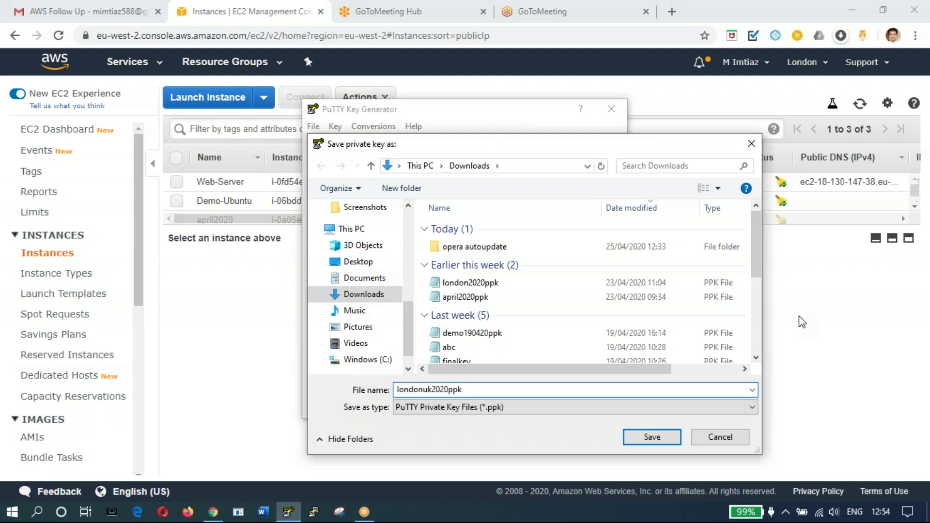
{"action": "left_click", "coordinate": [652, 438]}
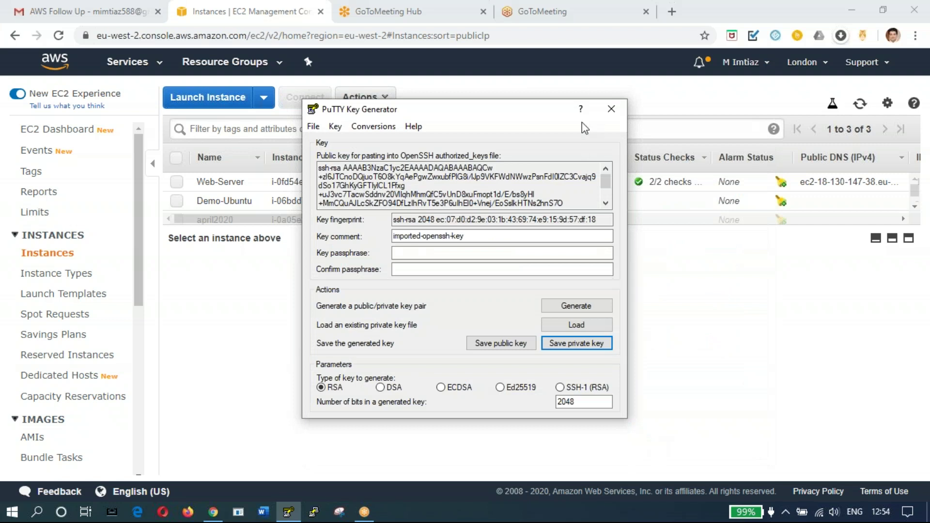
{"action": "left_click", "coordinate": [615, 114]}
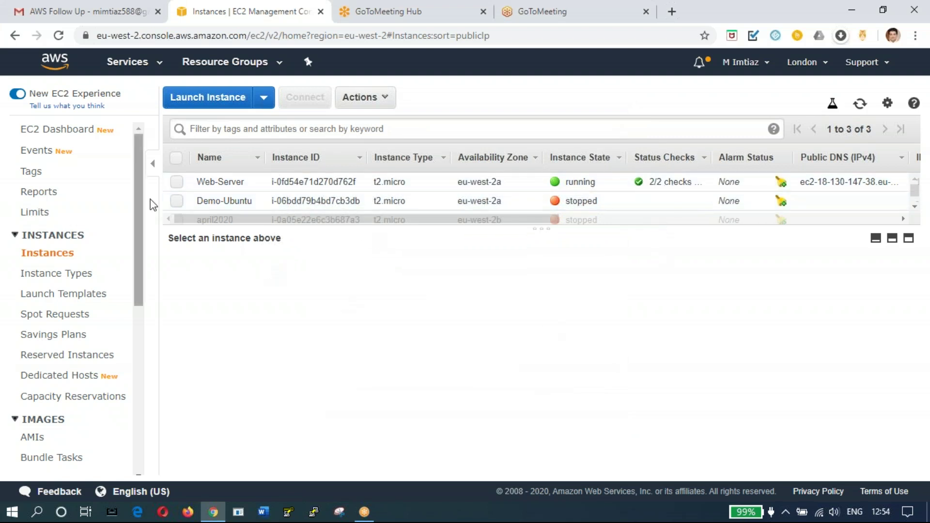
Step: Select Web-Server and review its details: public IP 18.130.147.38, key pair Londonuk2020
{"action": "left_click", "coordinate": [176, 183]}
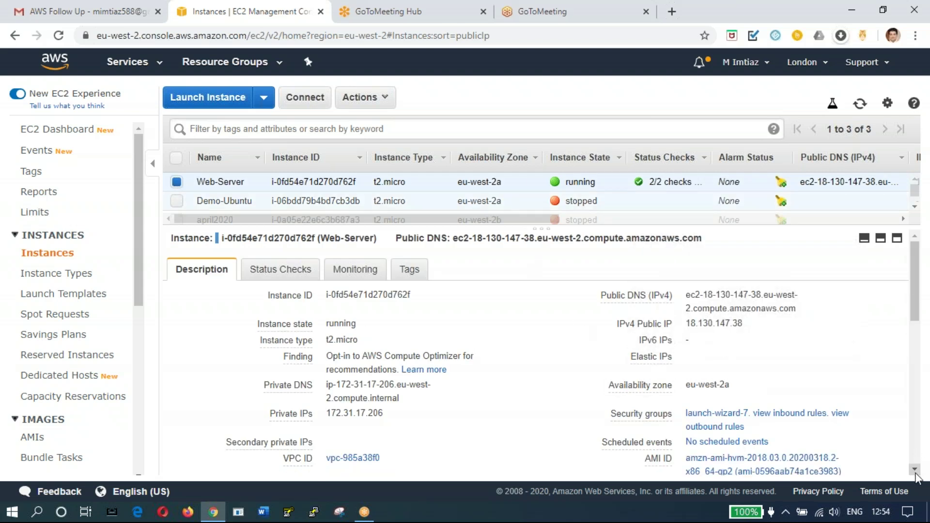
{"action": "scroll", "coordinate": [917, 473], "scroll_direction": "down", "scroll_amount": 5}
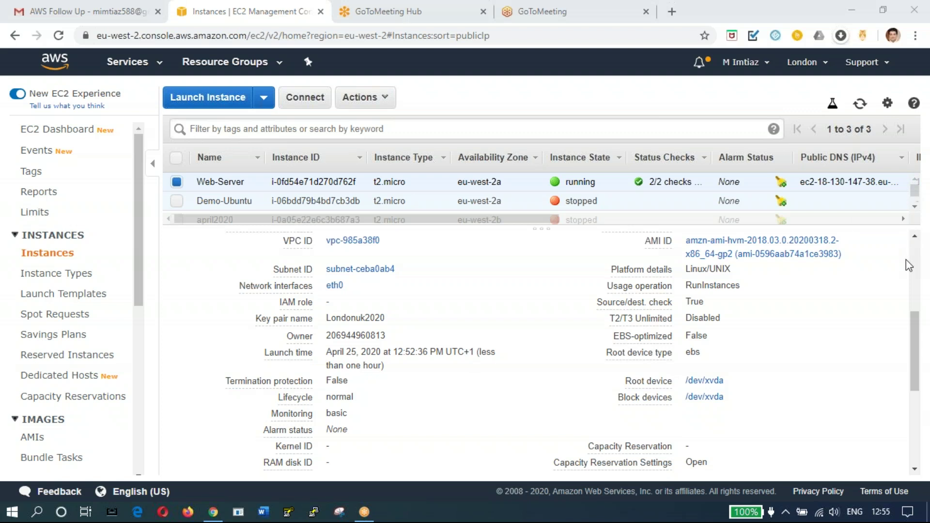
{"action": "left_click", "coordinate": [915, 236]}
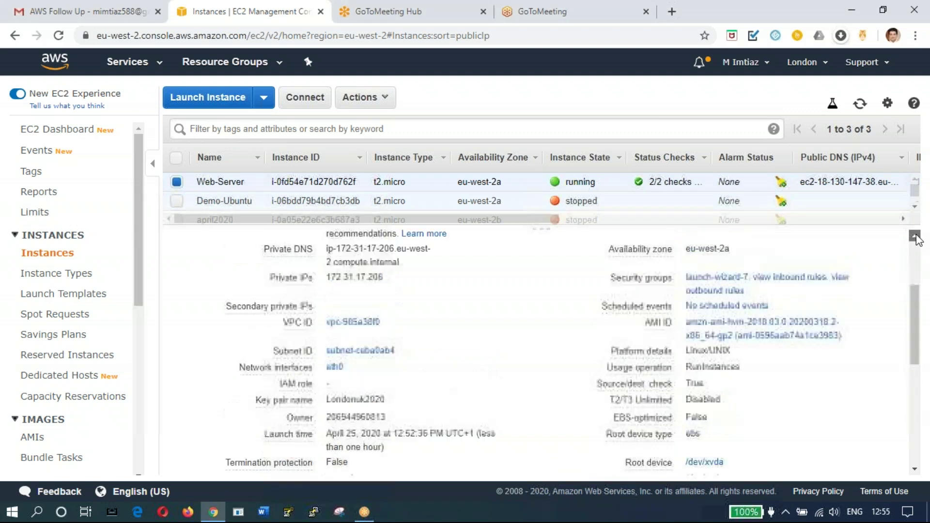
{"action": "scroll", "coordinate": [915, 237], "scroll_direction": "up", "scroll_amount": 4}
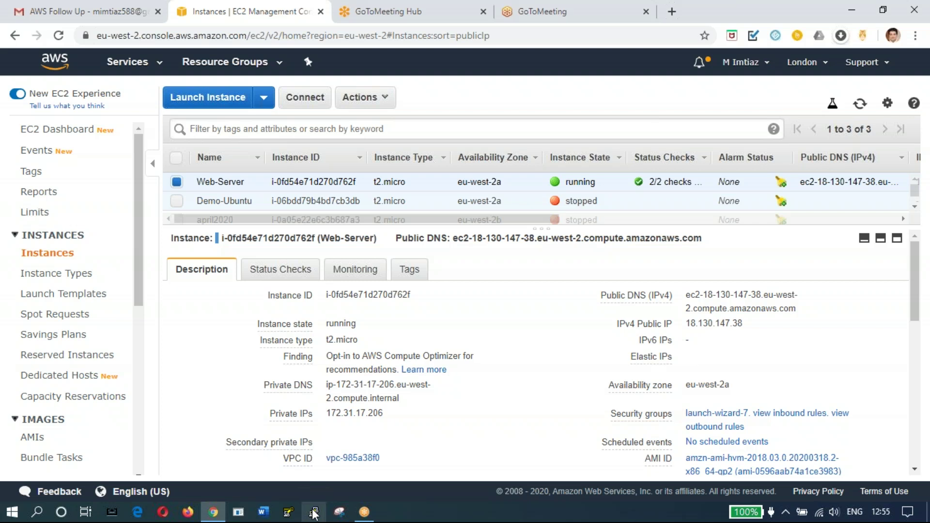
Step: Copy the instance's public IP 18.130.147.38 and paste it as PuTTY's Host Name
{"action": "left_click", "coordinate": [314, 512]}
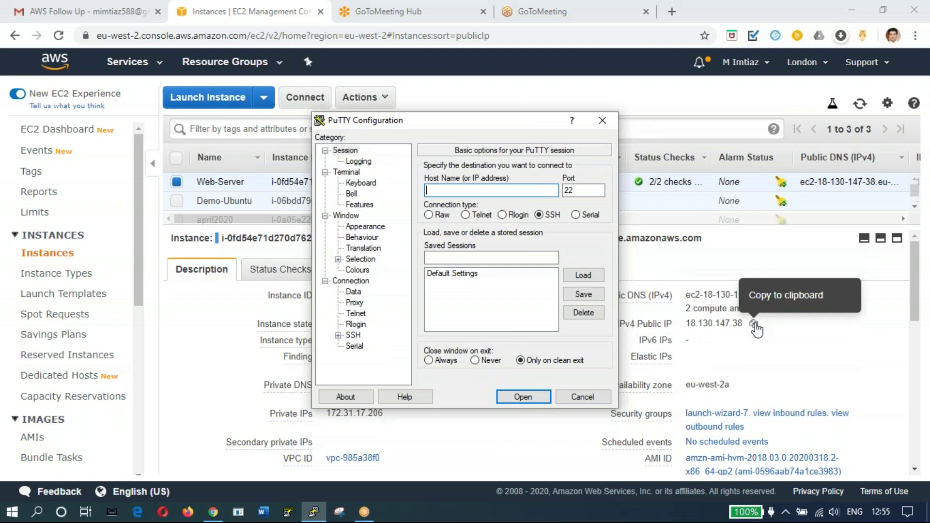
{"action": "left_click", "coordinate": [754, 328]}
{"action": "left_click", "coordinate": [755, 328]}
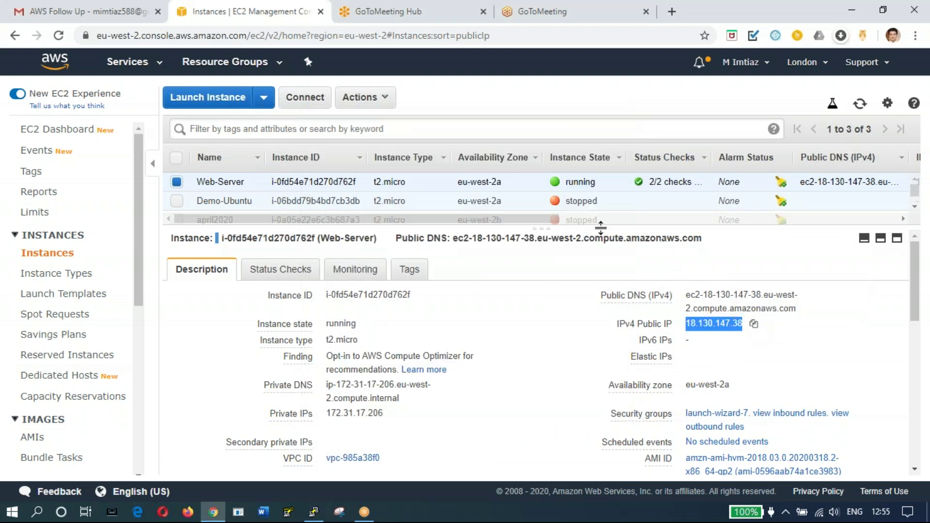
{"action": "left_click", "coordinate": [313, 513]}
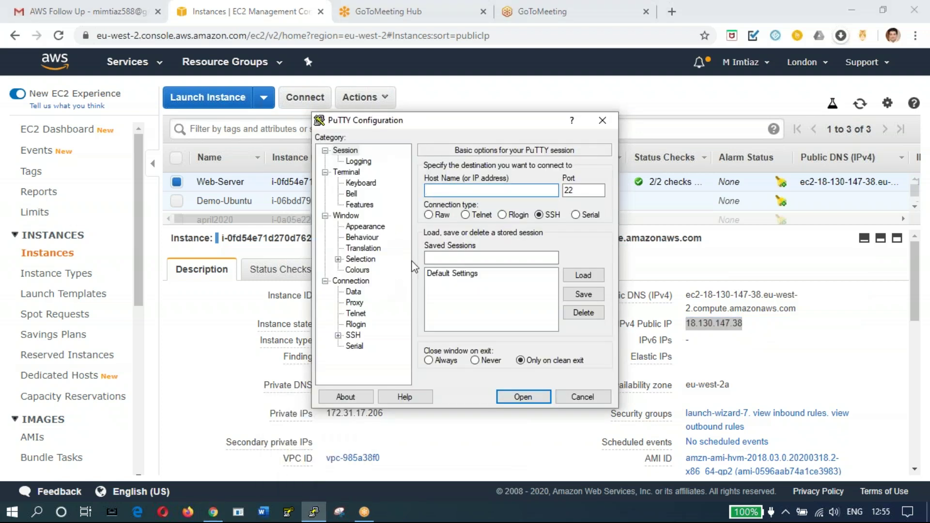
{"action": "right_click", "coordinate": [451, 188]}
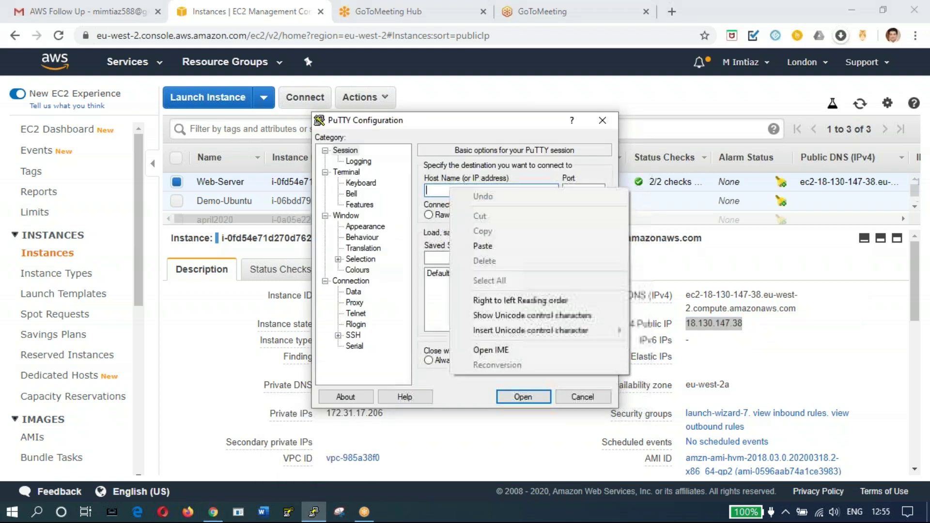
{"action": "left_click", "coordinate": [483, 246]}
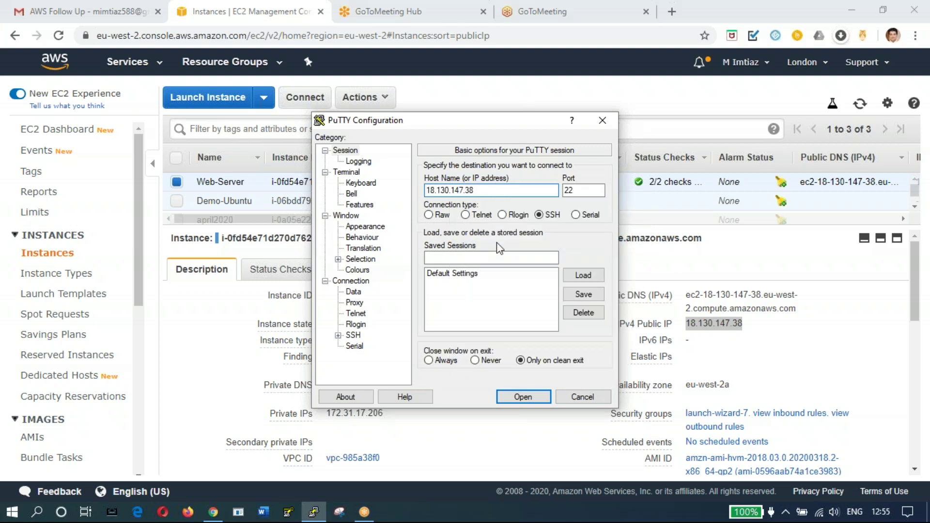
Step: Set londonuk2020ppk as the SSH Auth private key and open the connection
{"action": "left_click", "coordinate": [338, 335]}
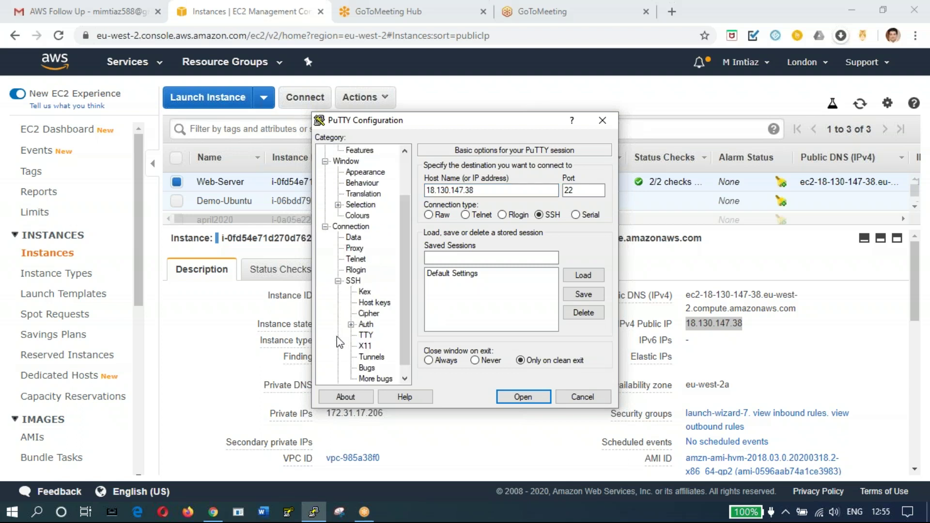
{"action": "left_click", "coordinate": [367, 325]}
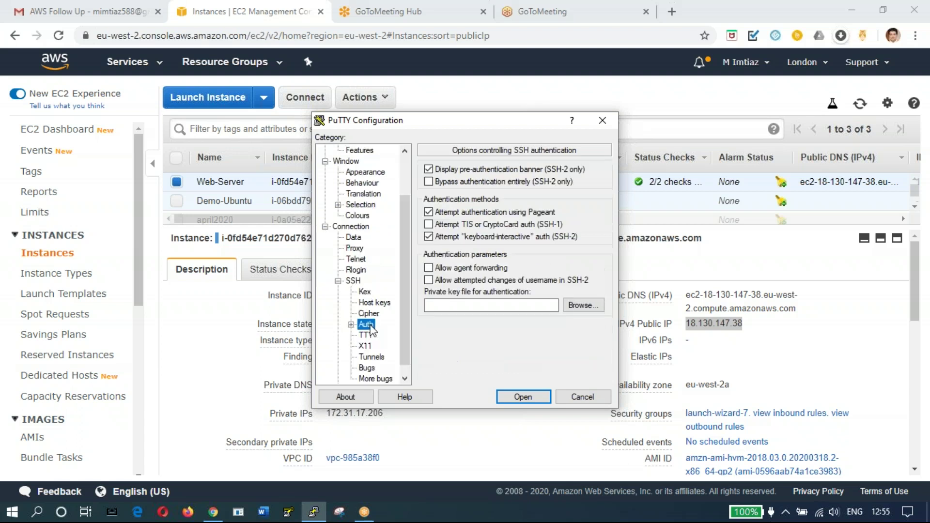
{"action": "left_click", "coordinate": [582, 305]}
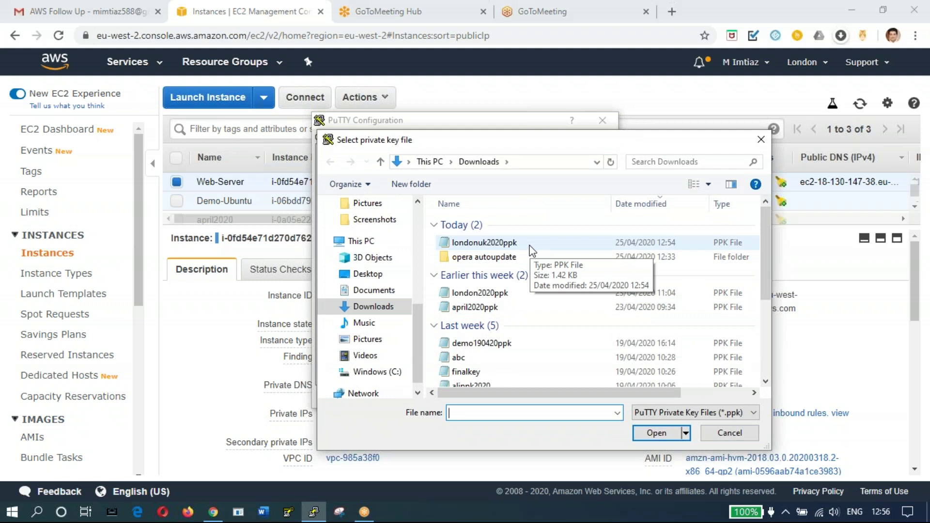
{"action": "double_click", "coordinate": [484, 242]}
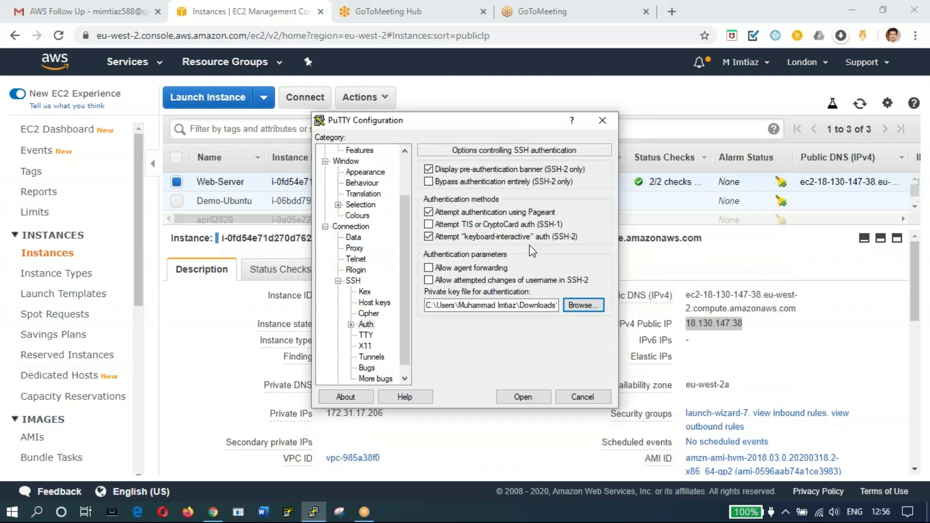
{"action": "left_click", "coordinate": [520, 396]}
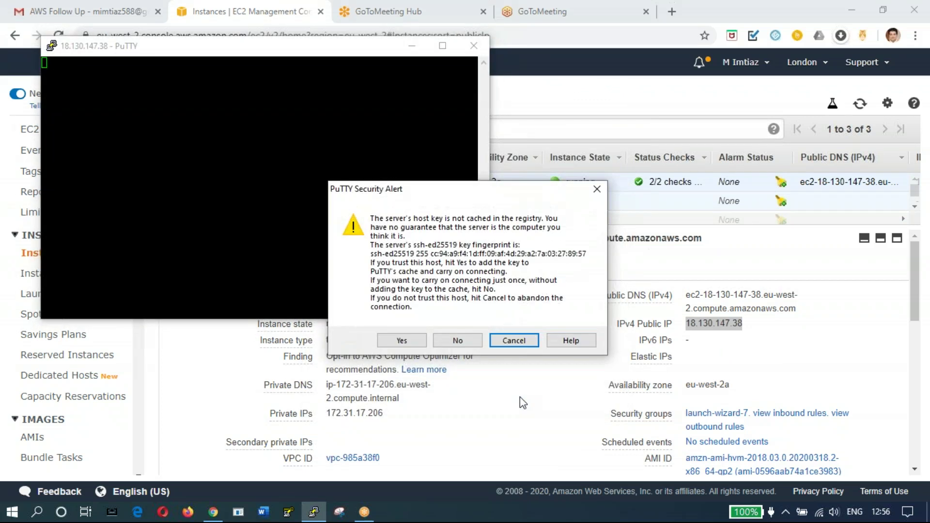
Step: Accept the host key, try logging in as ec2, and dismiss the key-refused error
{"action": "left_click", "coordinate": [402, 341]}
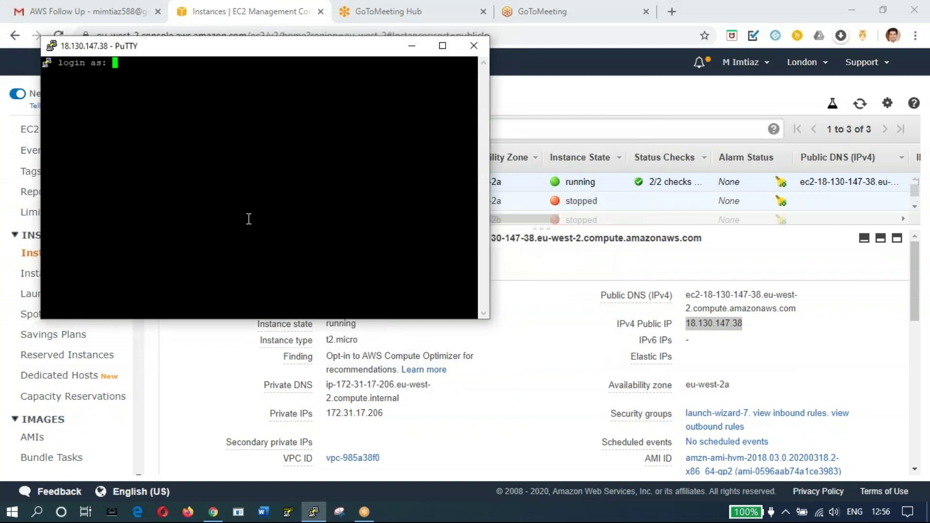
{"action": "type", "text": "ec2"}
{"action": "key", "text": "Return"}
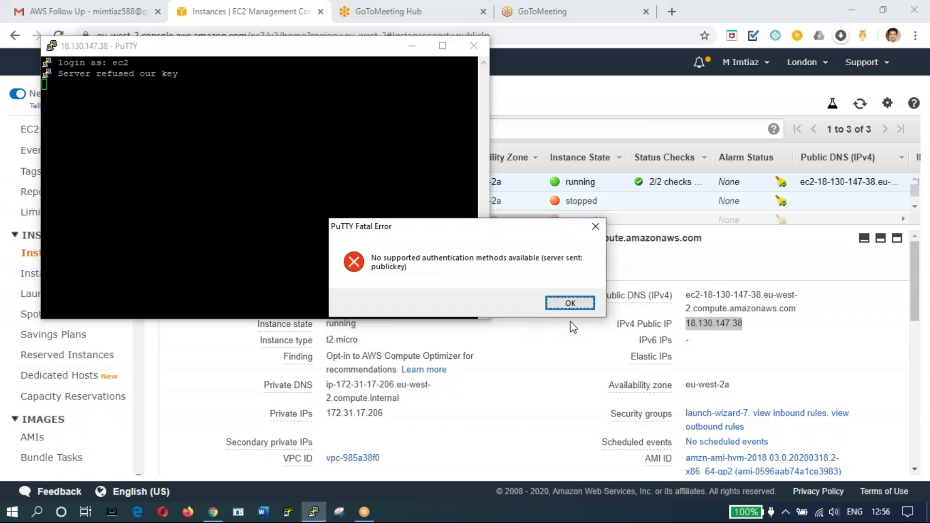
{"action": "left_click", "coordinate": [569, 305]}
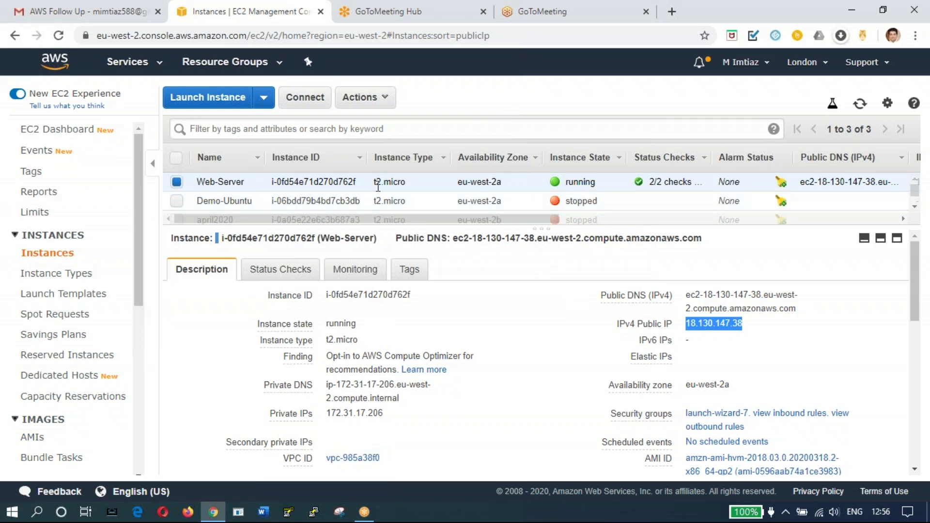
Step: Stop the Web-Server instance from Actions > Instance State and confirm
{"action": "left_click", "coordinate": [368, 102]}
{"action": "mouse_move", "coordinate": [409, 194]}
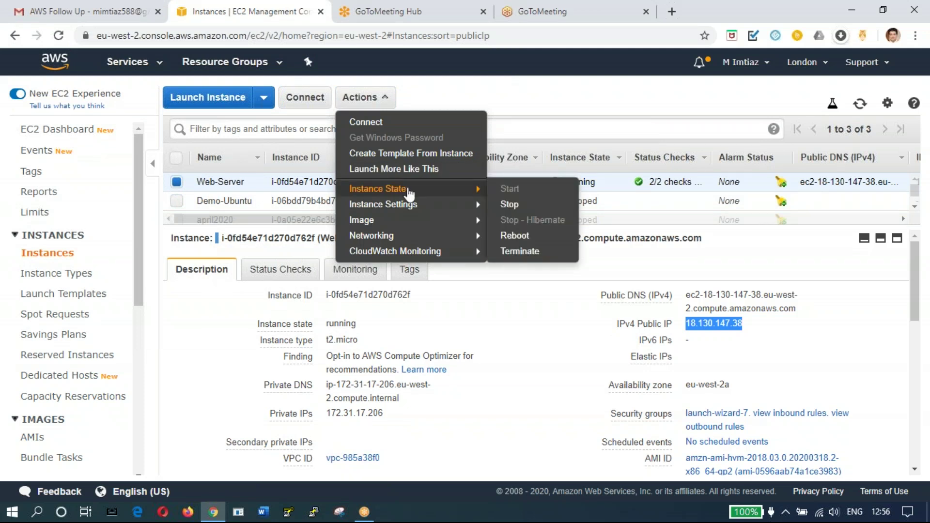
{"action": "left_click", "coordinate": [530, 210]}
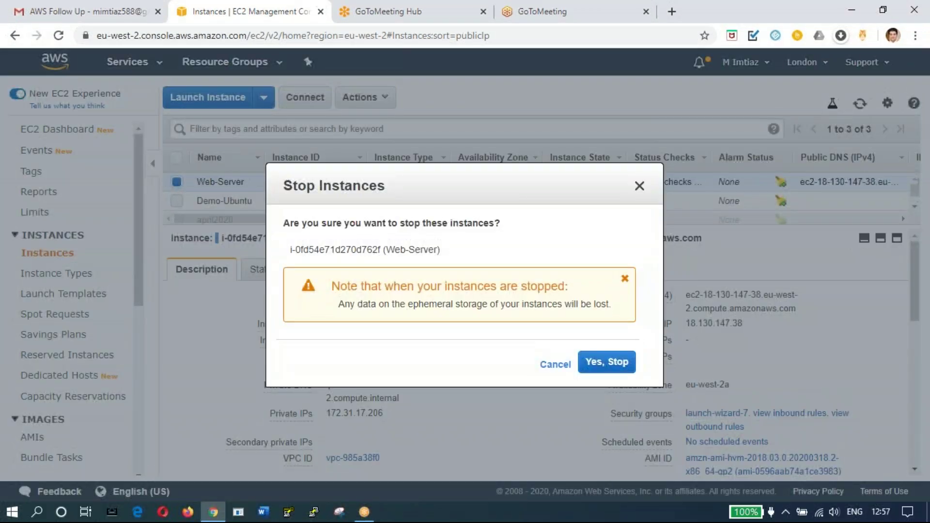
{"action": "left_click", "coordinate": [618, 365]}
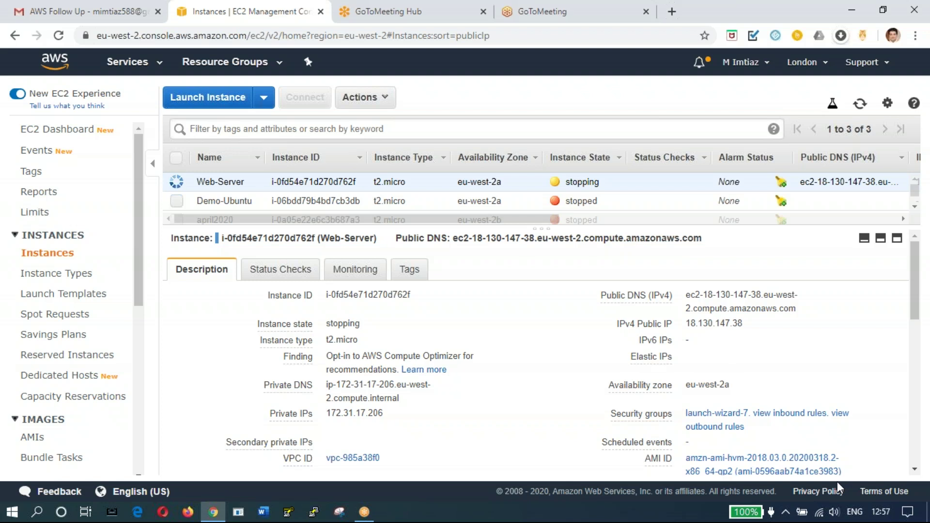
Step: Start Web-Server again so it runs with the new public IP 3.10.209.219
{"action": "left_click", "coordinate": [377, 103]}
{"action": "mouse_move", "coordinate": [411, 190]}
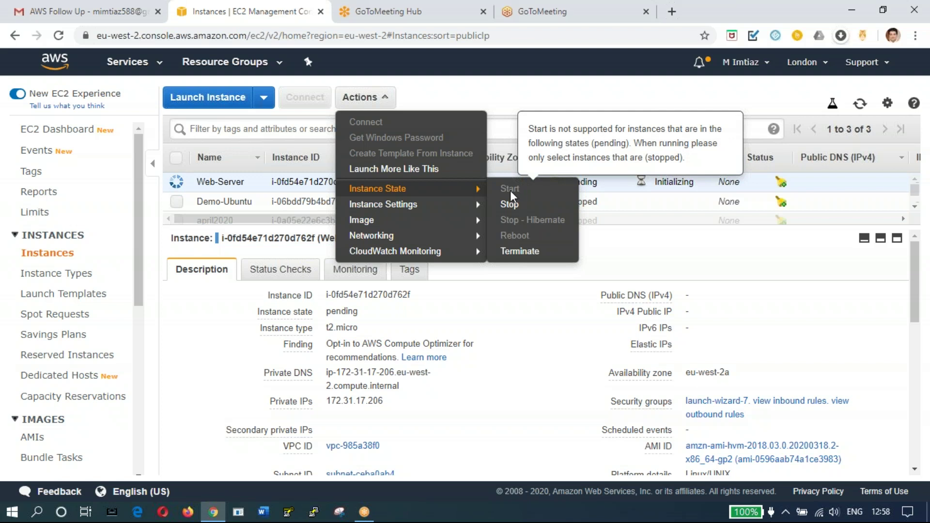
{"action": "left_click", "coordinate": [658, 245]}
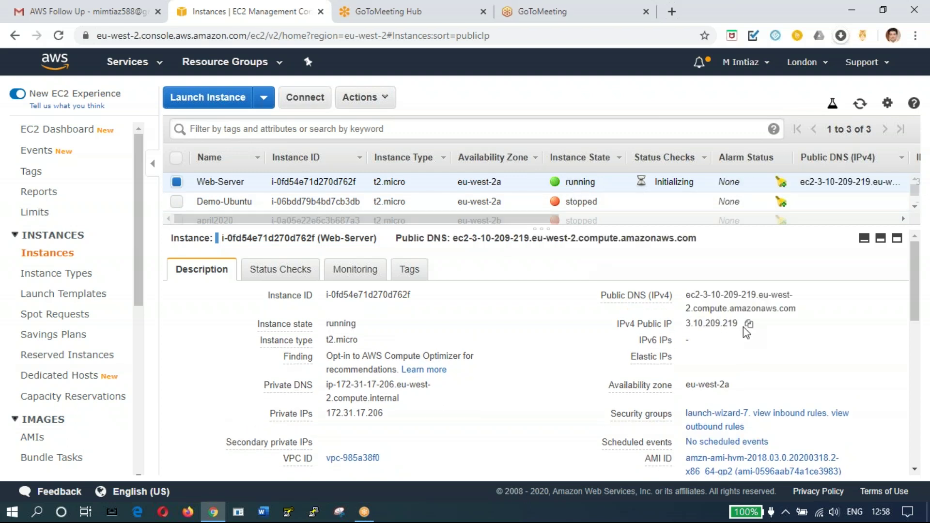
Step: Copy the new public IP 3.10.209.219 and paste it as PuTTY's Host Name
{"action": "left_click", "coordinate": [749, 327]}
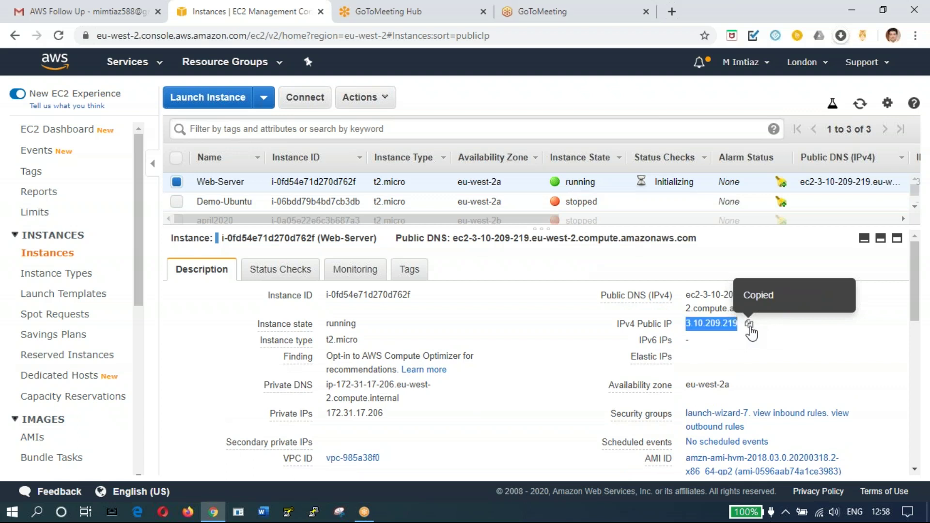
{"action": "left_click", "coordinate": [314, 513]}
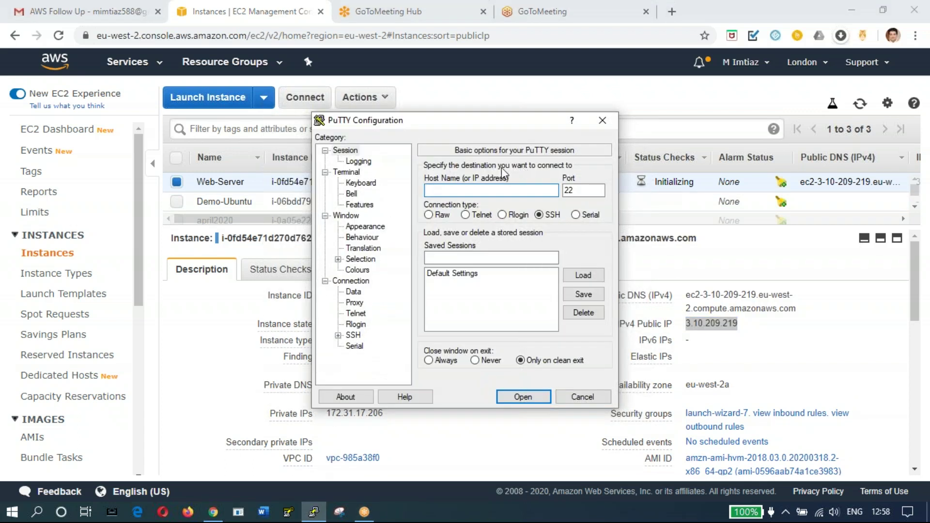
{"action": "right_click", "coordinate": [467, 189]}
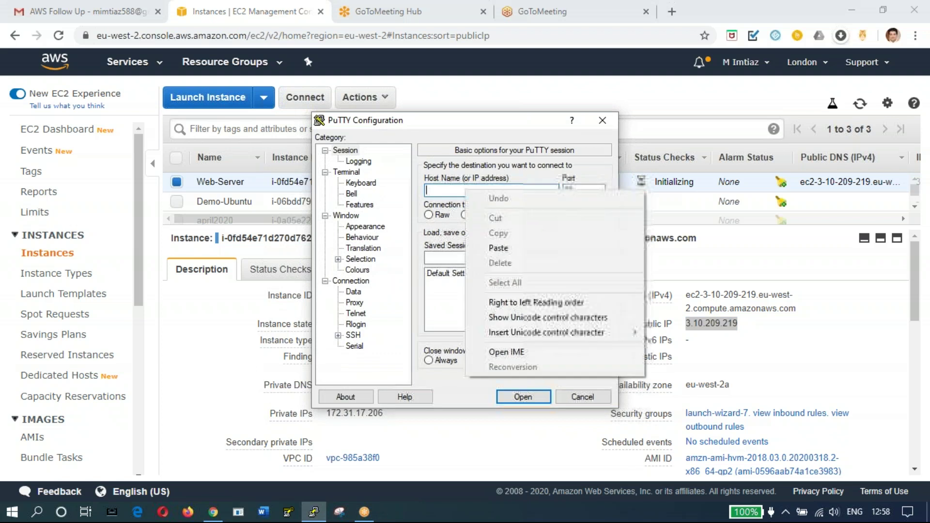
{"action": "left_click", "coordinate": [527, 248]}
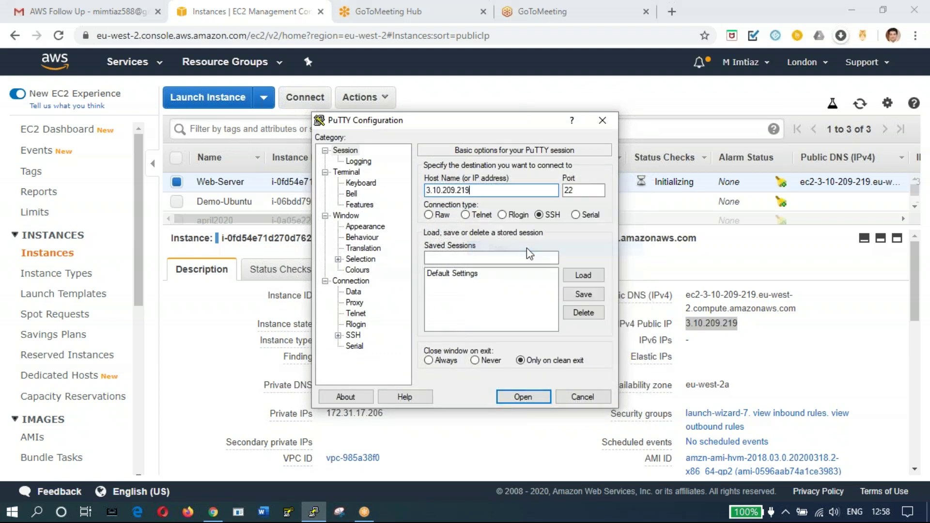
Step: Set londonuk2020ppk as the SSH Auth private key and open the connection
{"action": "left_click", "coordinate": [338, 335]}
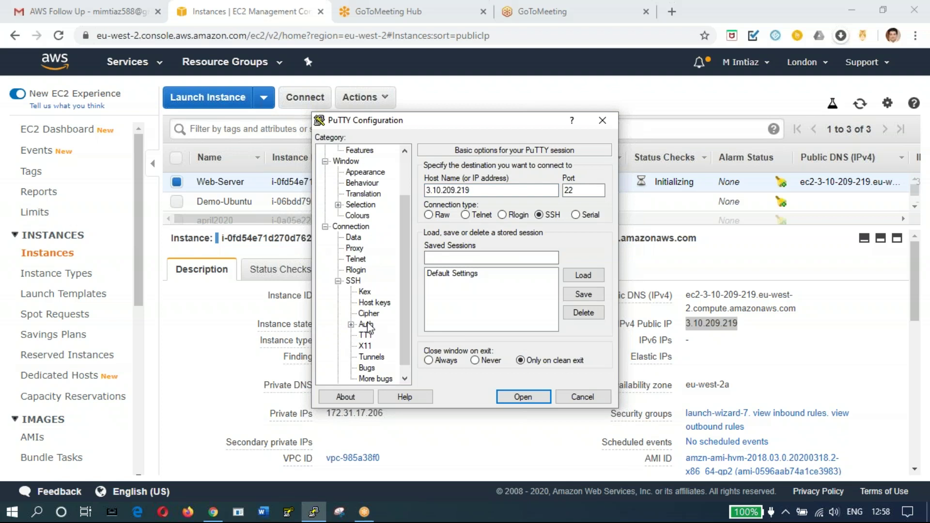
{"action": "left_click", "coordinate": [366, 324]}
{"action": "left_click", "coordinate": [582, 305]}
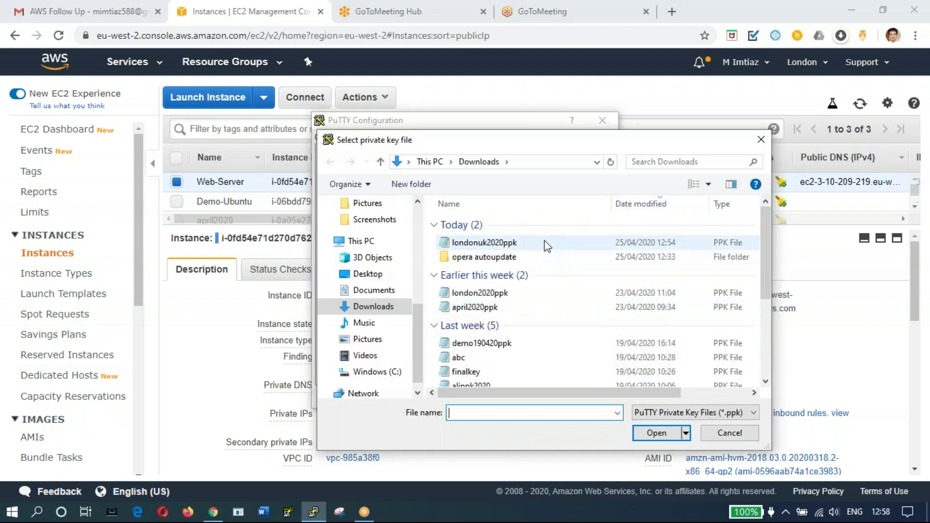
{"action": "double_click", "coordinate": [545, 246]}
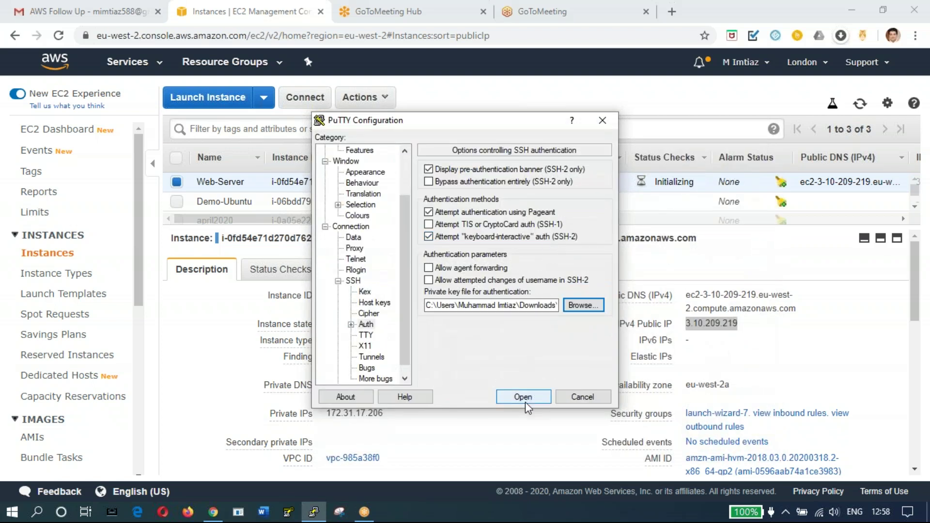
{"action": "left_click", "coordinate": [526, 395]}
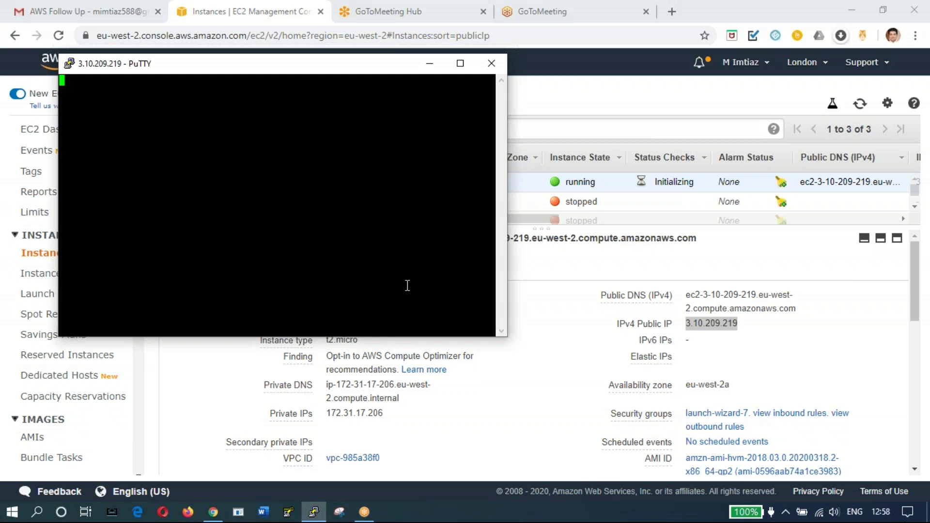
Step: Accept the host key, log in as ec2-user, and maximize the PuTTY terminal
{"action": "left_click", "coordinate": [403, 340]}
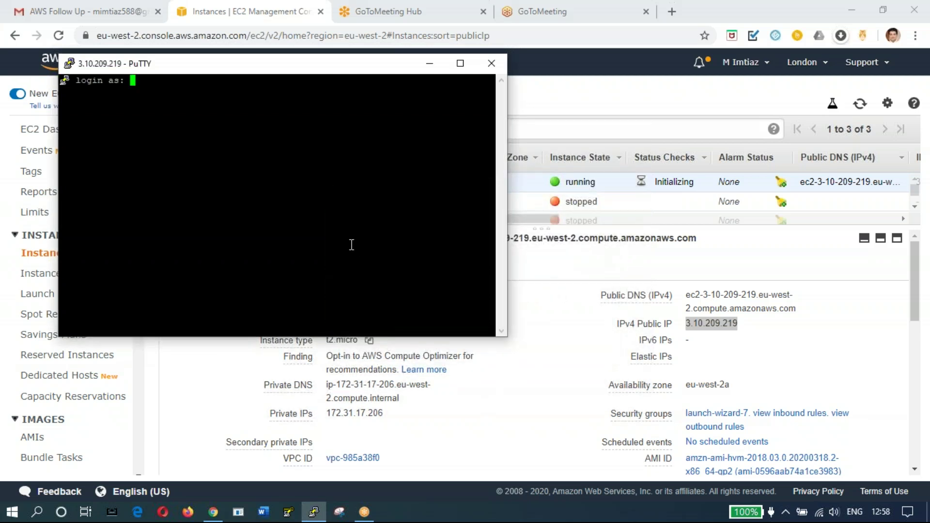
{"action": "type", "text": "ec2"}
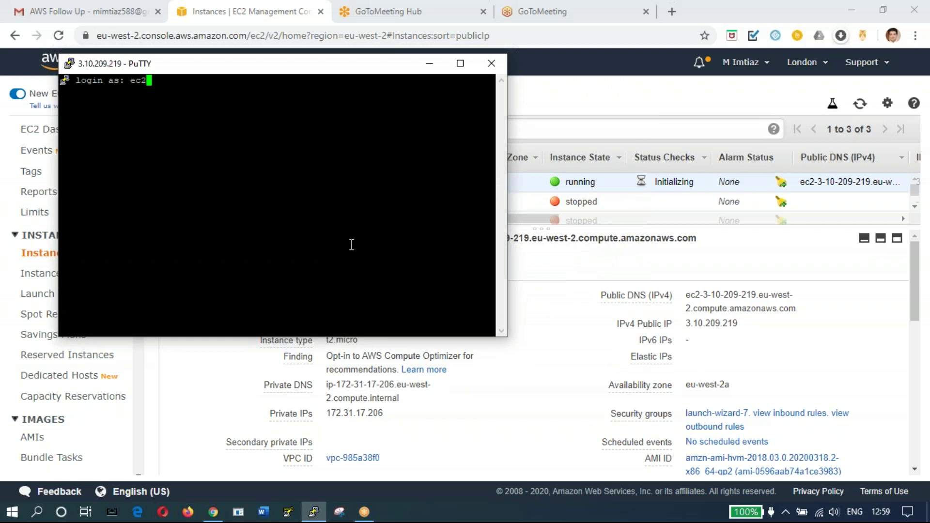
{"action": "type", "text": "-user"}
{"action": "key", "text": "Return"}
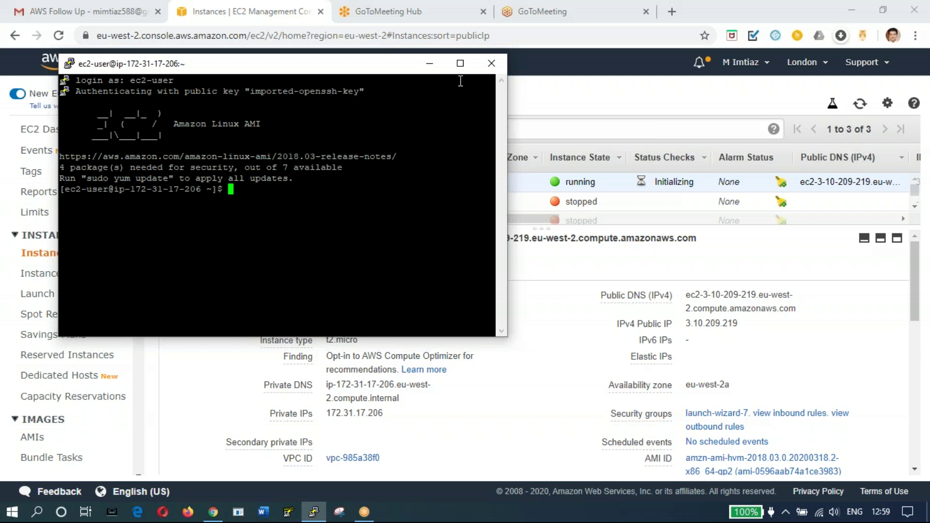
{"action": "left_click", "coordinate": [460, 64]}
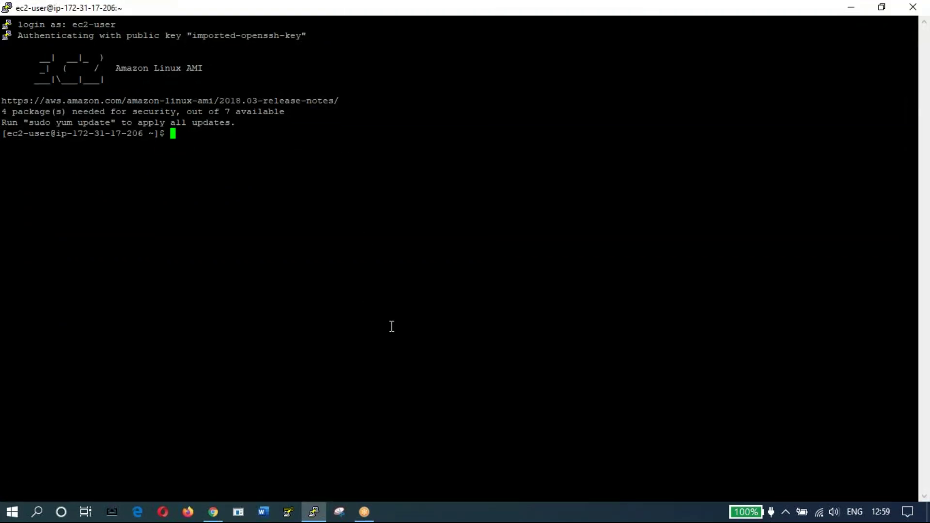